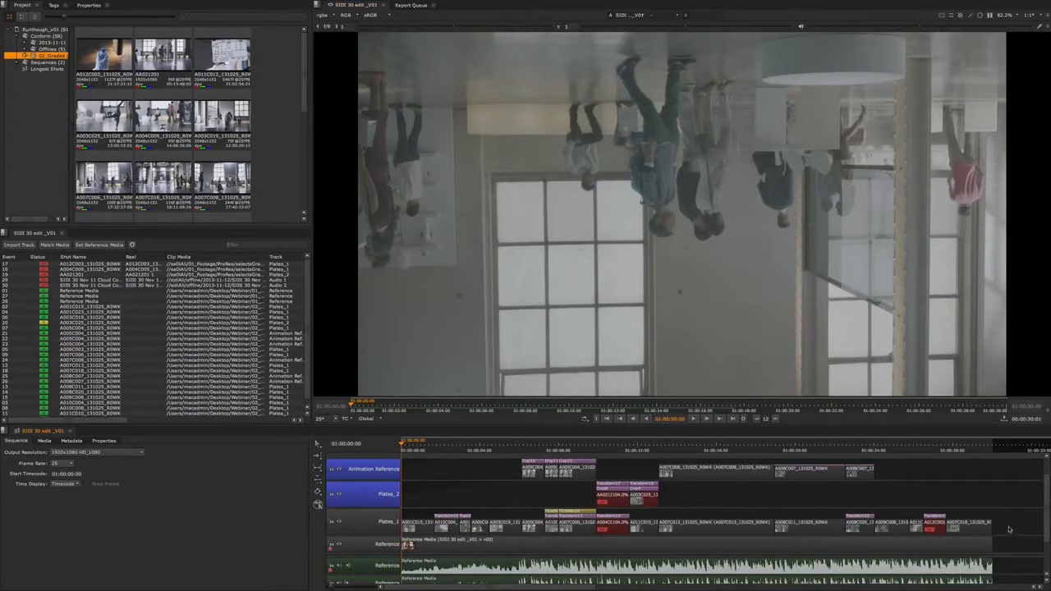
drag(1009, 529, 413, 519)
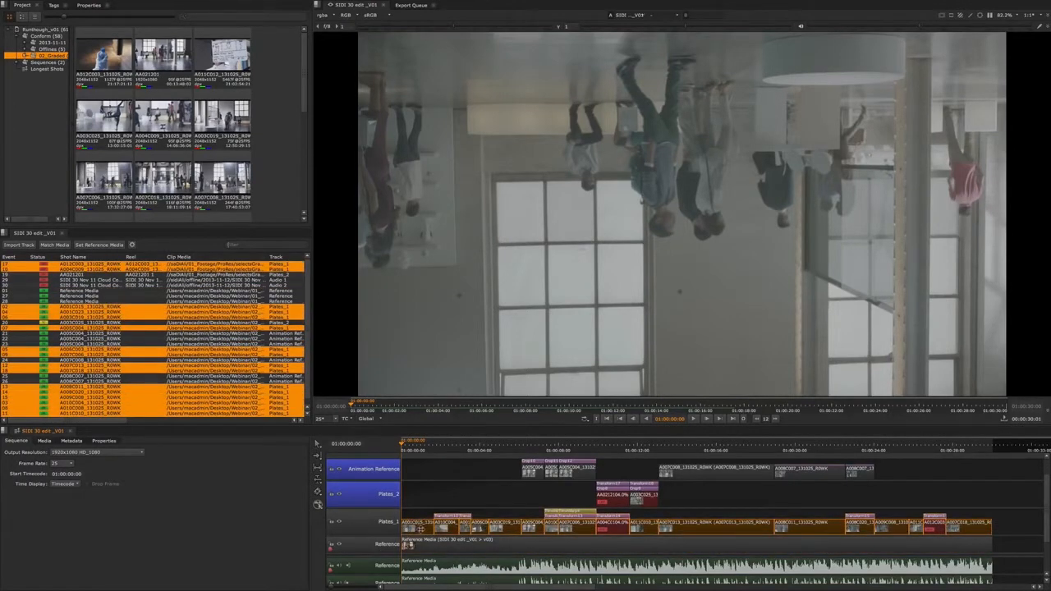
right_click(415, 527)
mouse_move(422, 525)
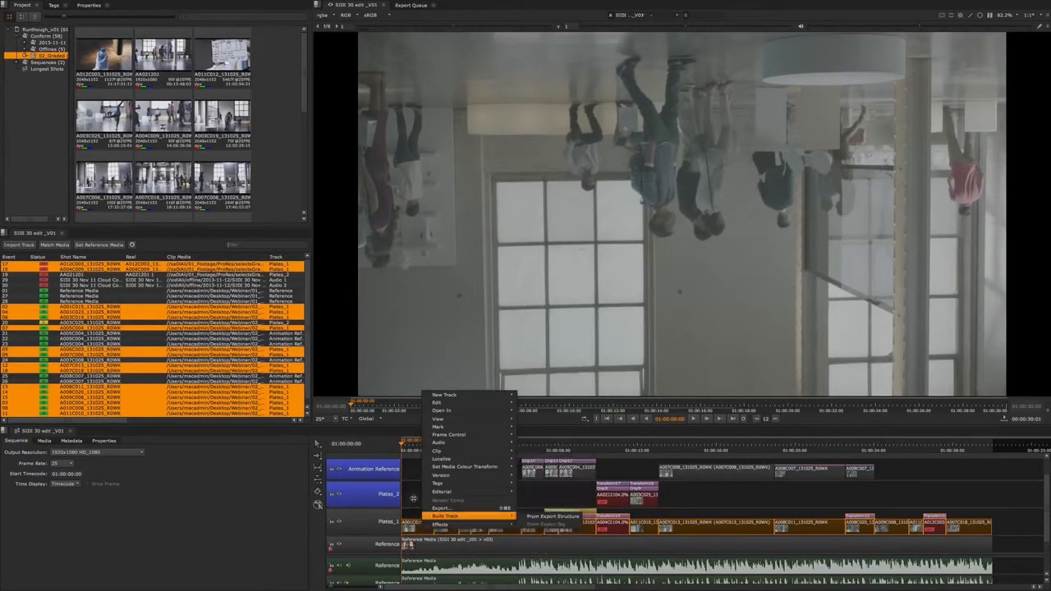
click(412, 496)
drag(434, 474, 795, 501)
- Rename all Plates_1 shots sequentially with the pattern Sidi_sh_#####, starting at 10 with an increment of 10
drag(1018, 526, 400, 528)
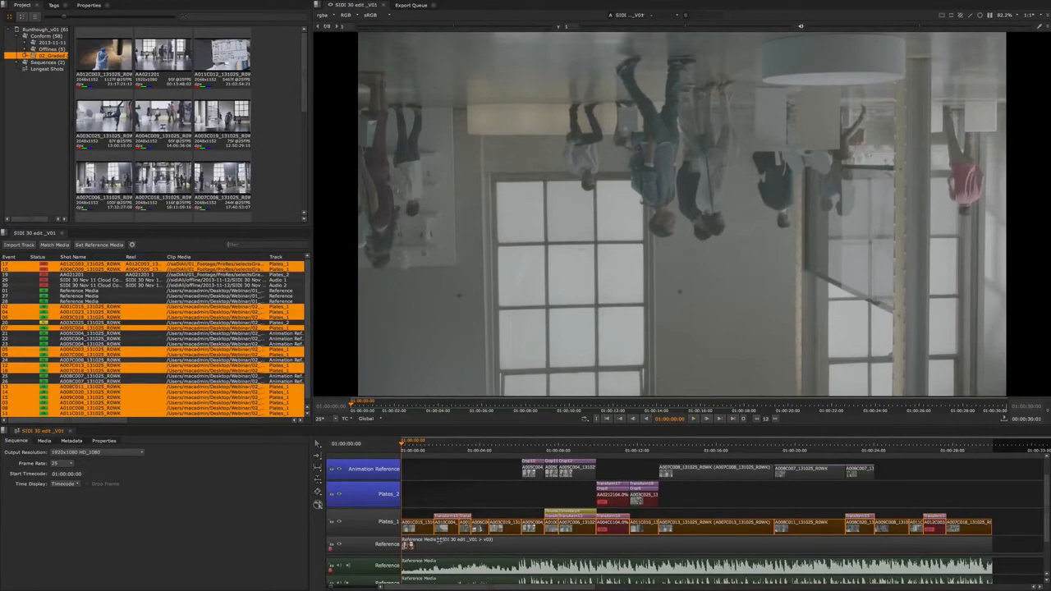
right_click(419, 531)
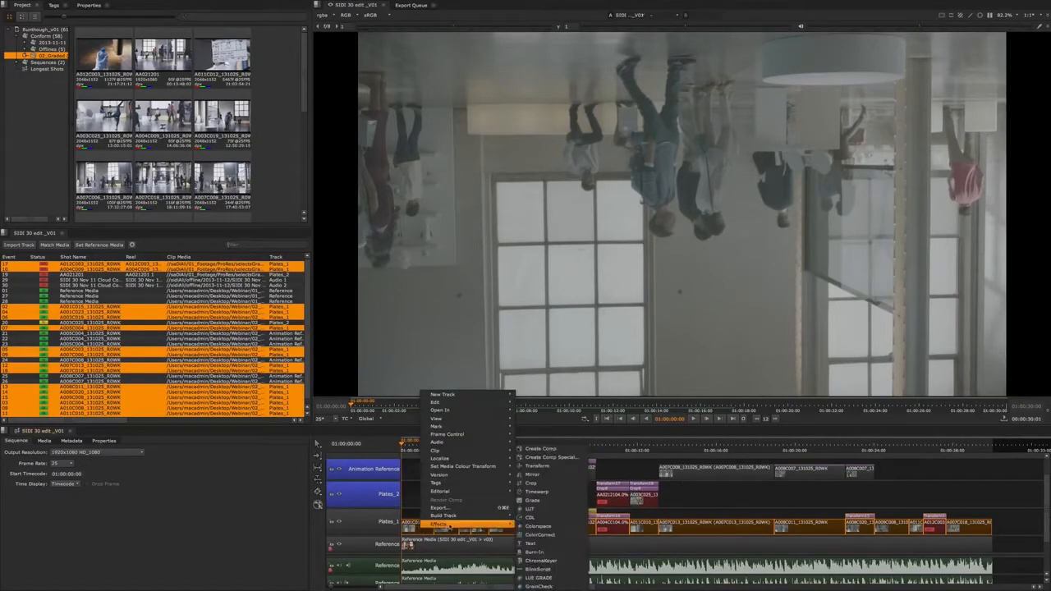
mouse_move(472, 495)
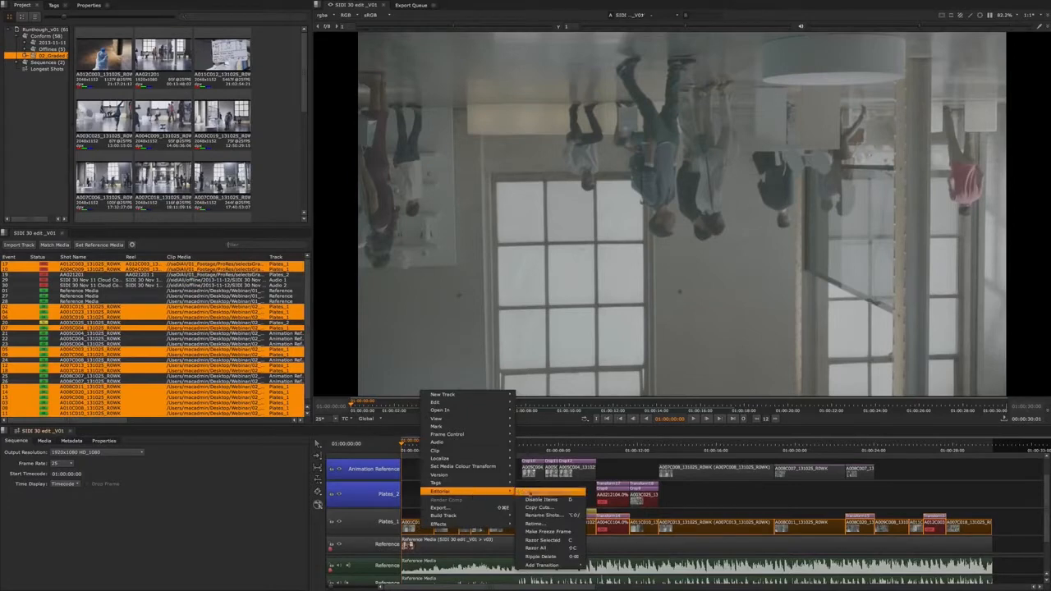
click(546, 516)
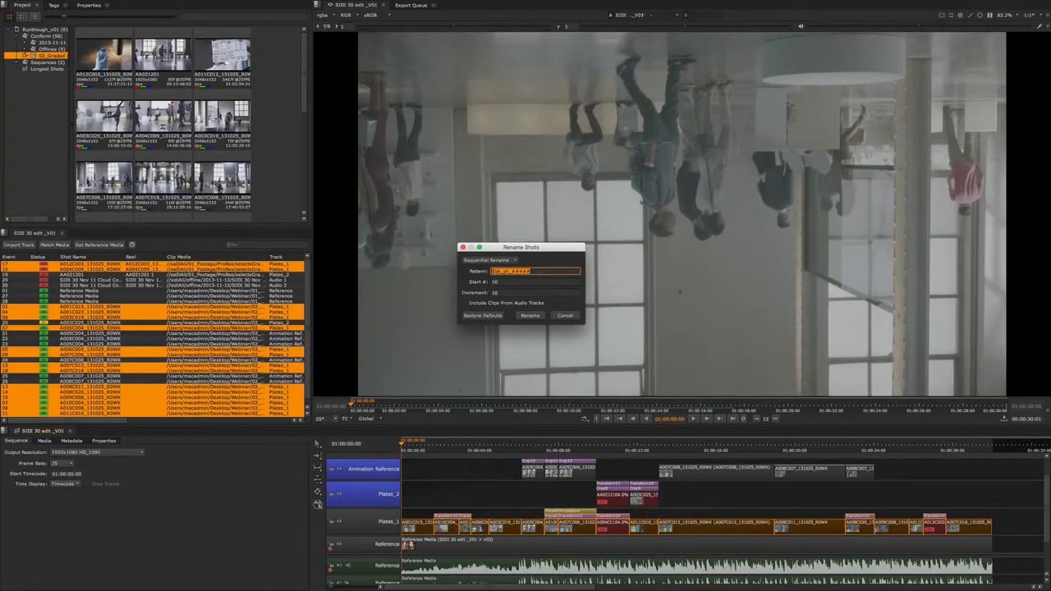
double_click(520, 271)
key(Tab)
key(Tab)
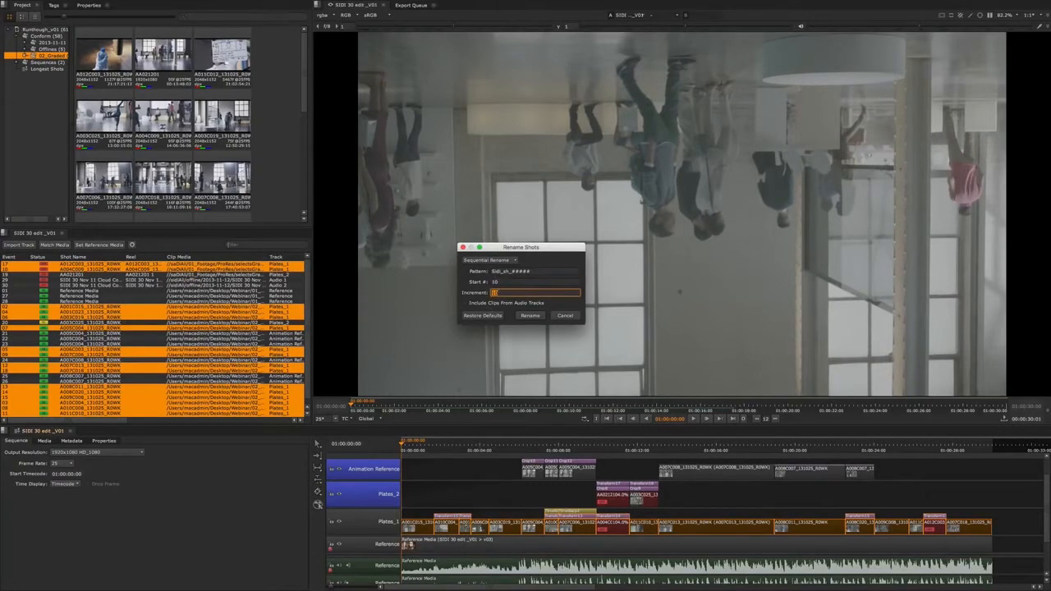
double_click(499, 282)
key(Tab)
click(500, 283)
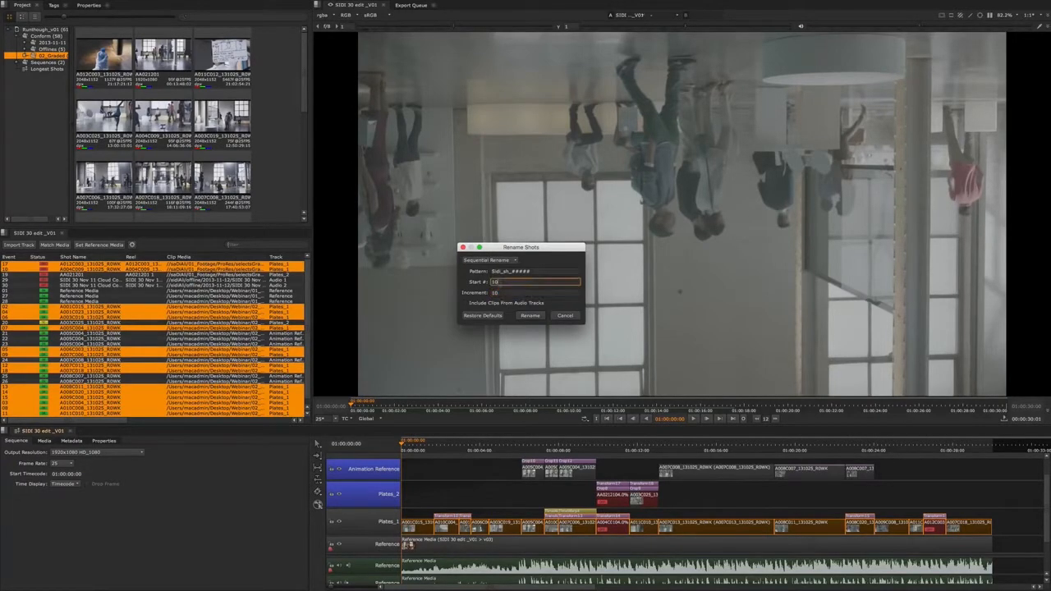
click(530, 317)
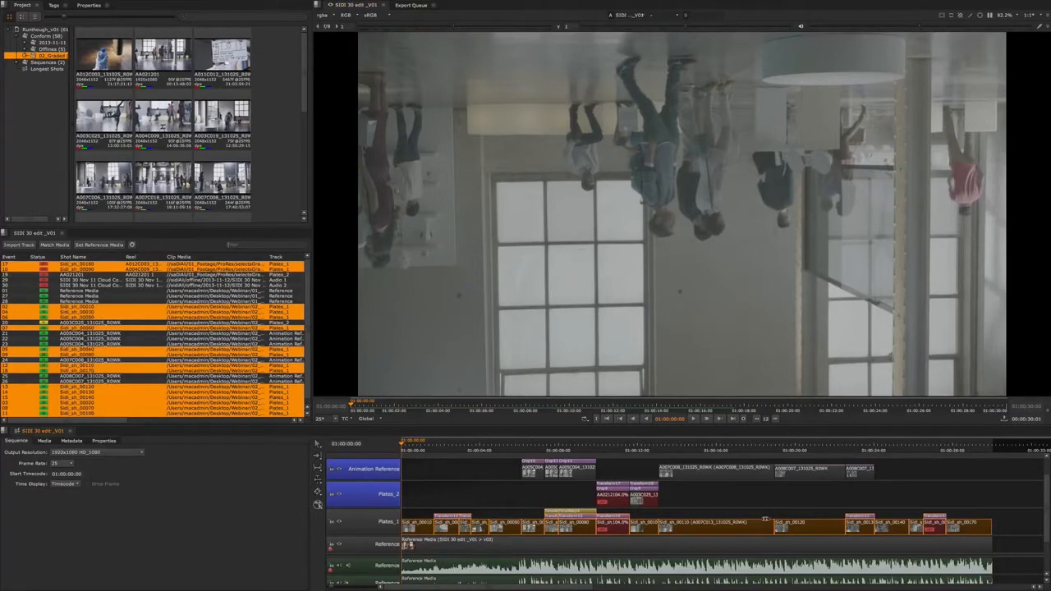
- Examine the shot names on Plates_1, then those of the clips on the Animation Reference and Plates_2 tracks
click(703, 514)
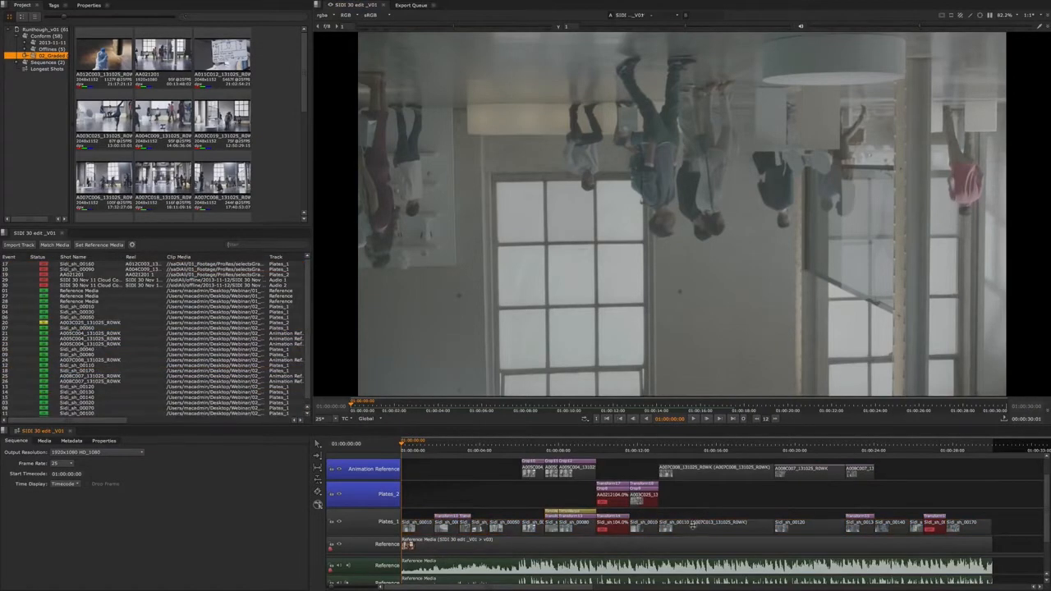
drag(690, 511, 664, 529)
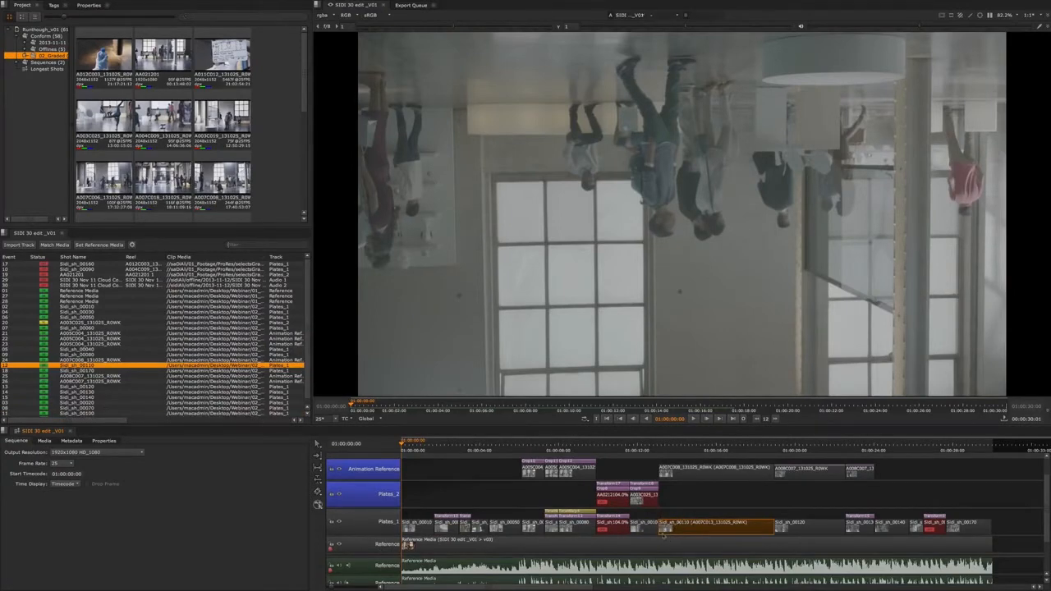
click(688, 497)
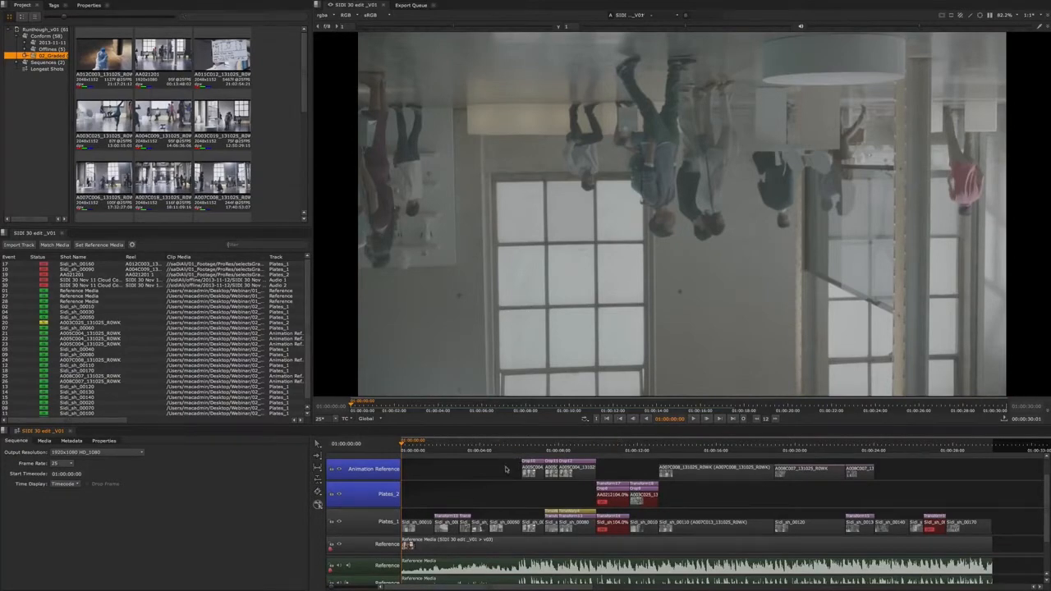
drag(509, 470, 772, 480)
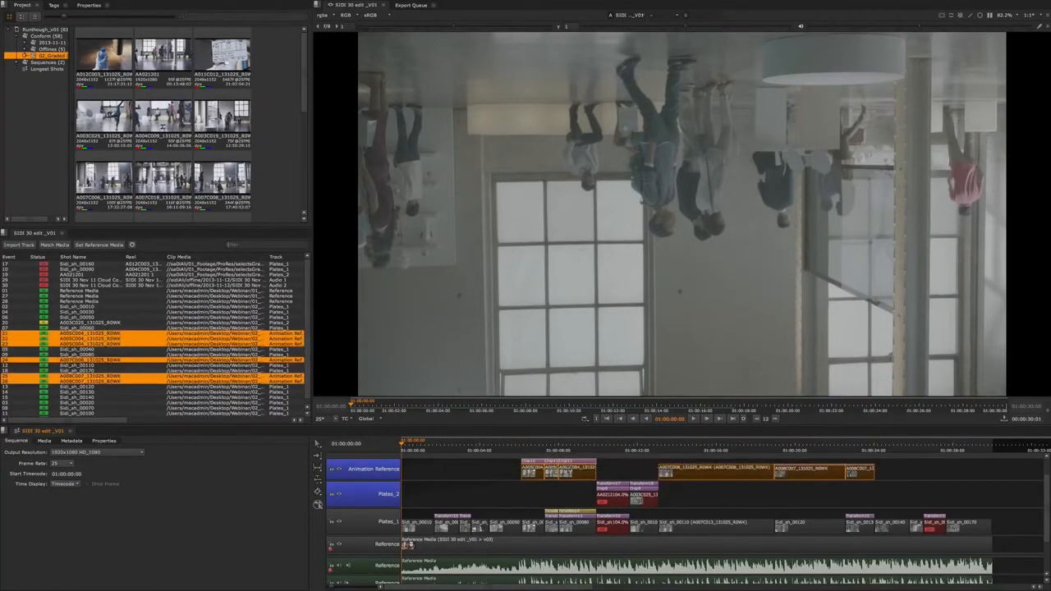
drag(496, 467, 877, 473)
drag(567, 497, 681, 509)
drag(569, 497, 675, 503)
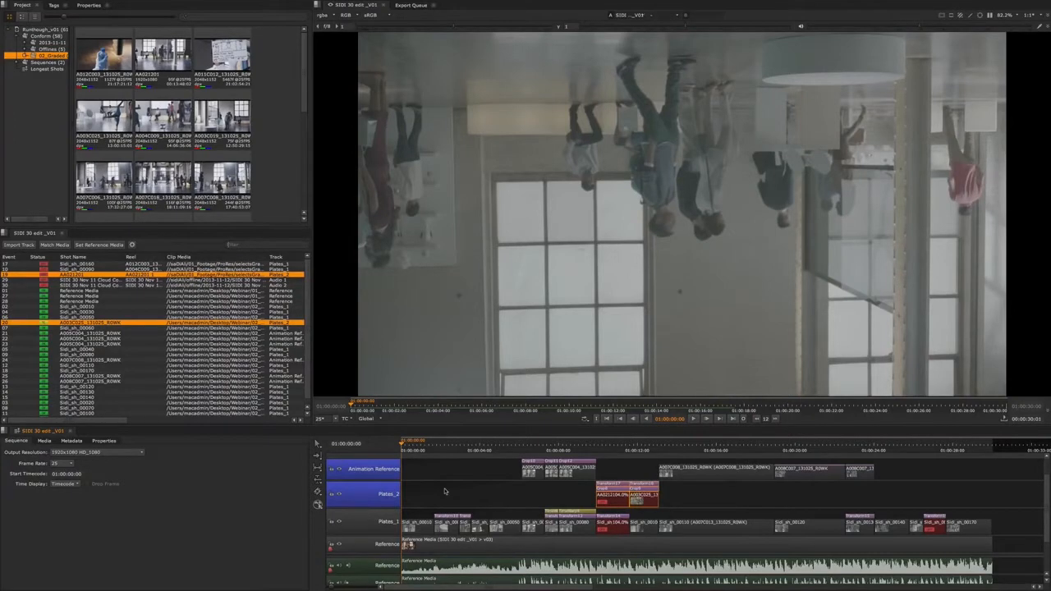
click(708, 491)
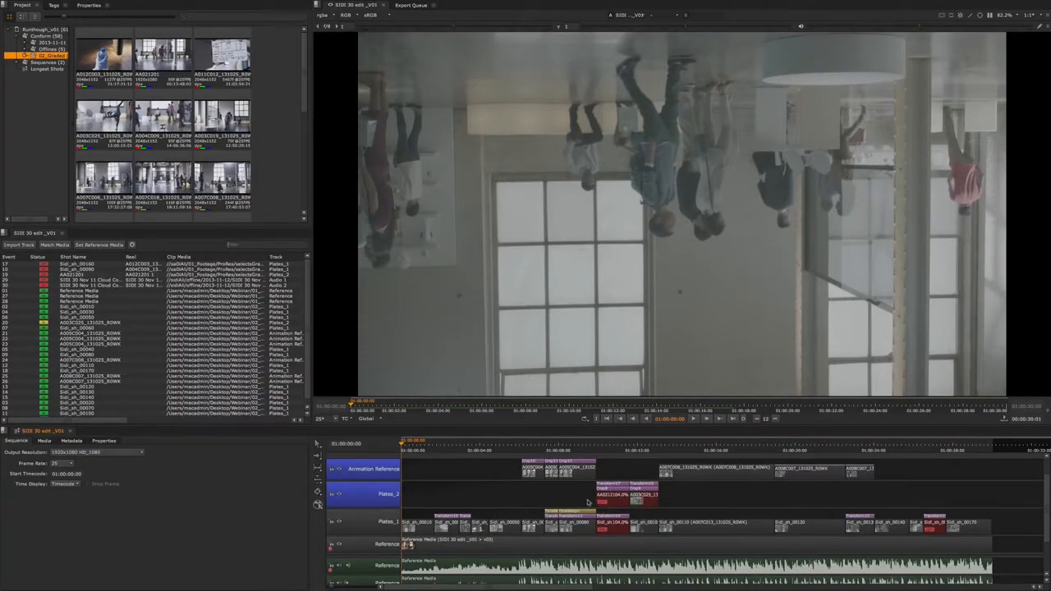
drag(680, 500, 614, 503)
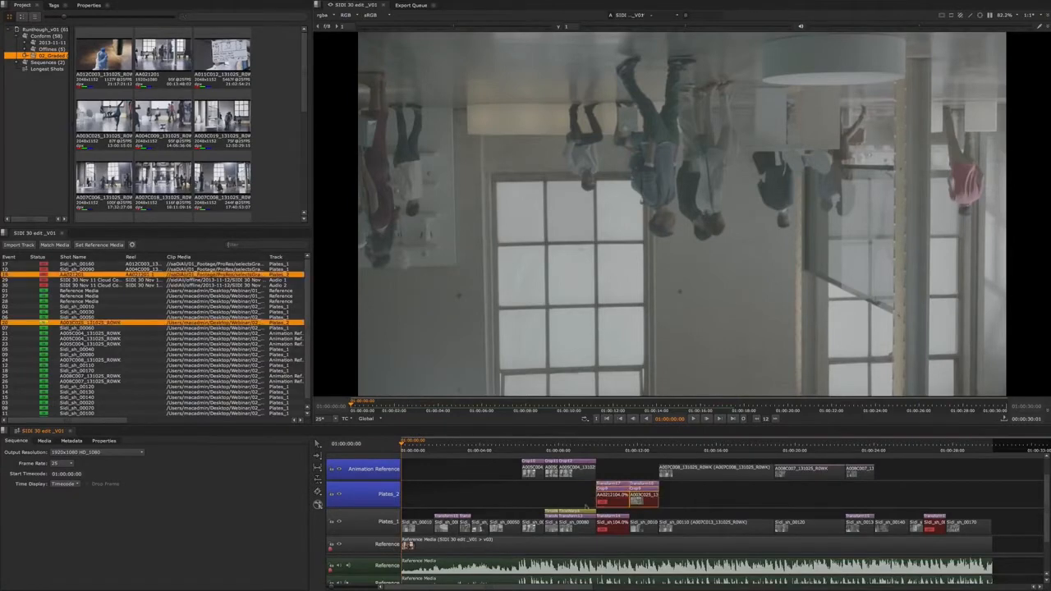
right_click(608, 504)
click(569, 499)
click(529, 493)
- Copy the Plates_1 cuts to Animation Reference, Plates_2 and both Reference audio tracks, renaming with Using 'From' Shot Names
click(371, 507)
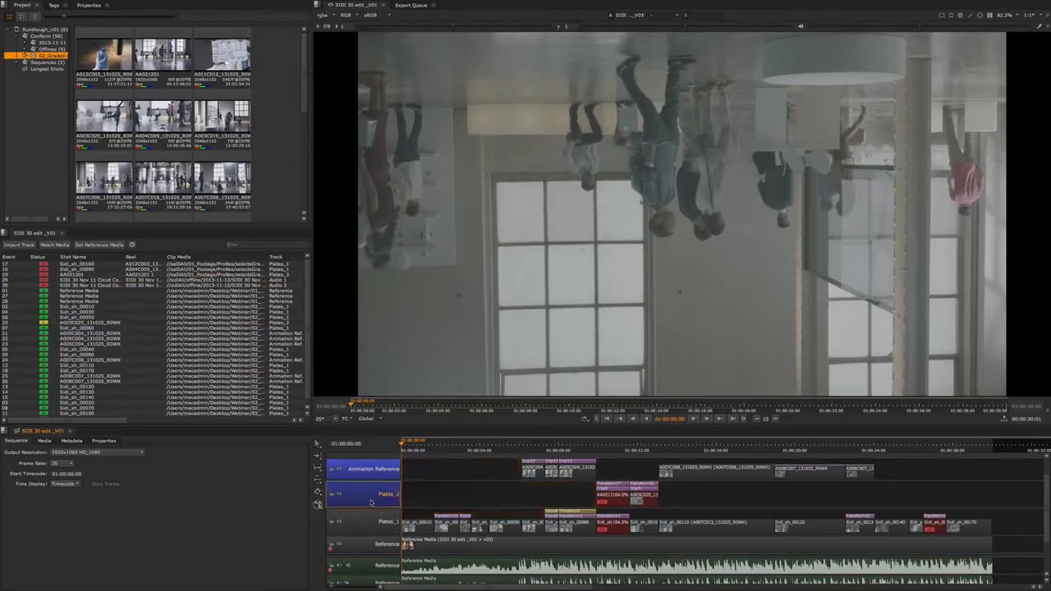
right_click(371, 501)
mouse_move(398, 455)
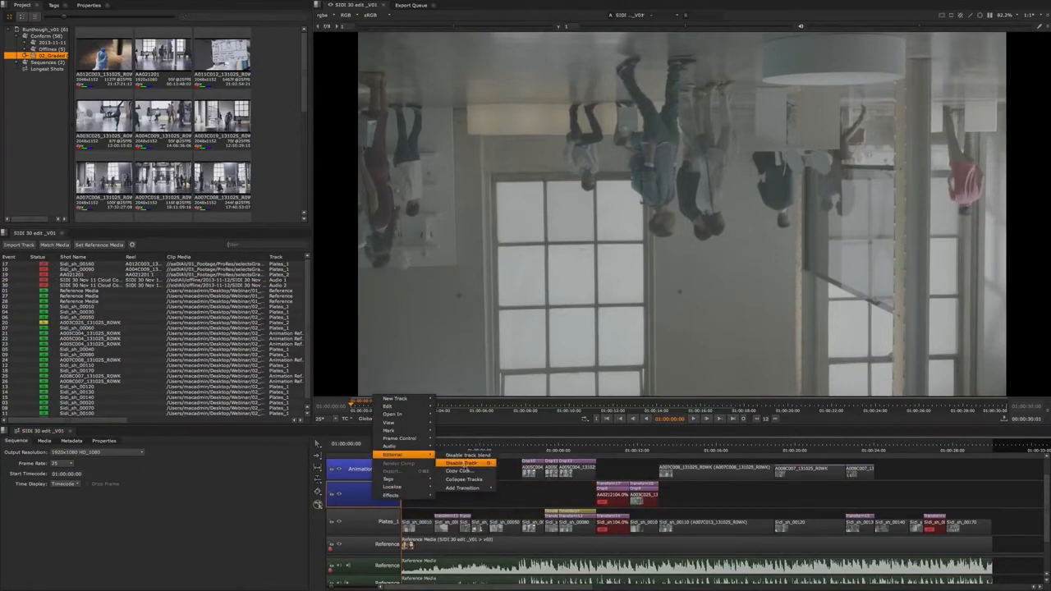
click(472, 472)
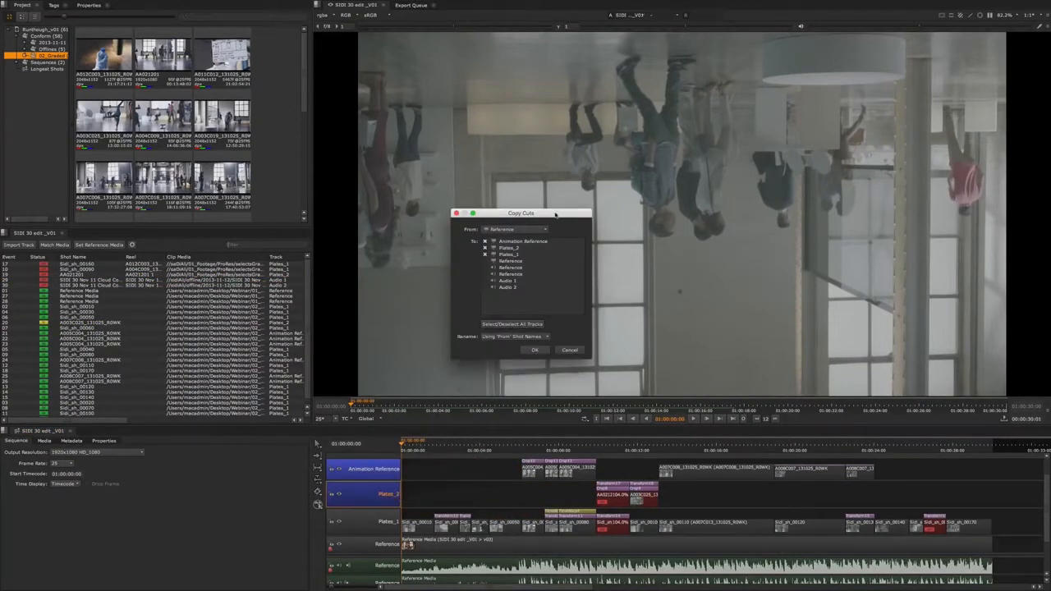
drag(557, 215, 618, 205)
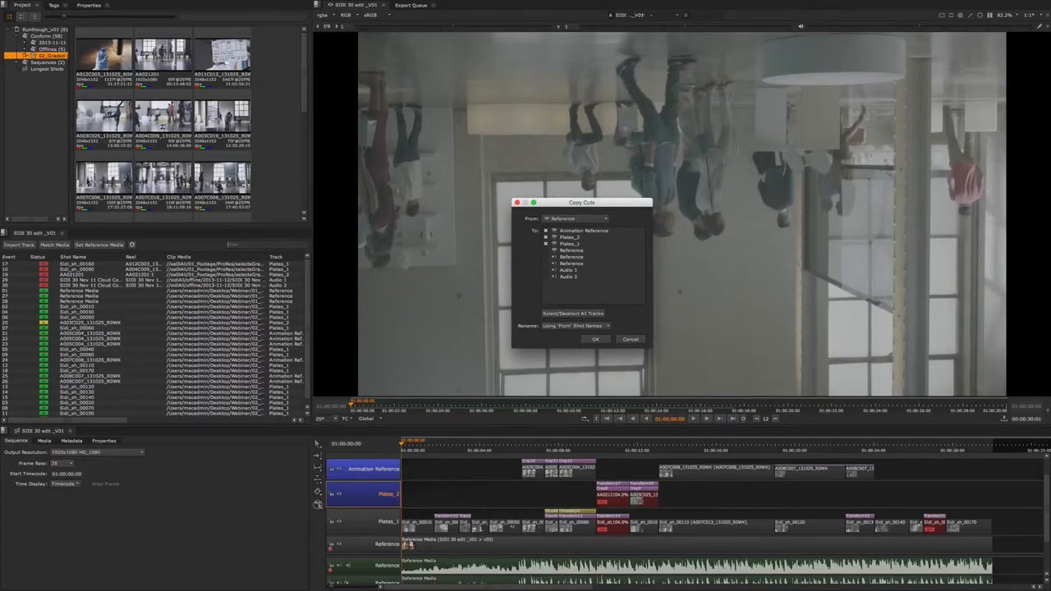
click(603, 218)
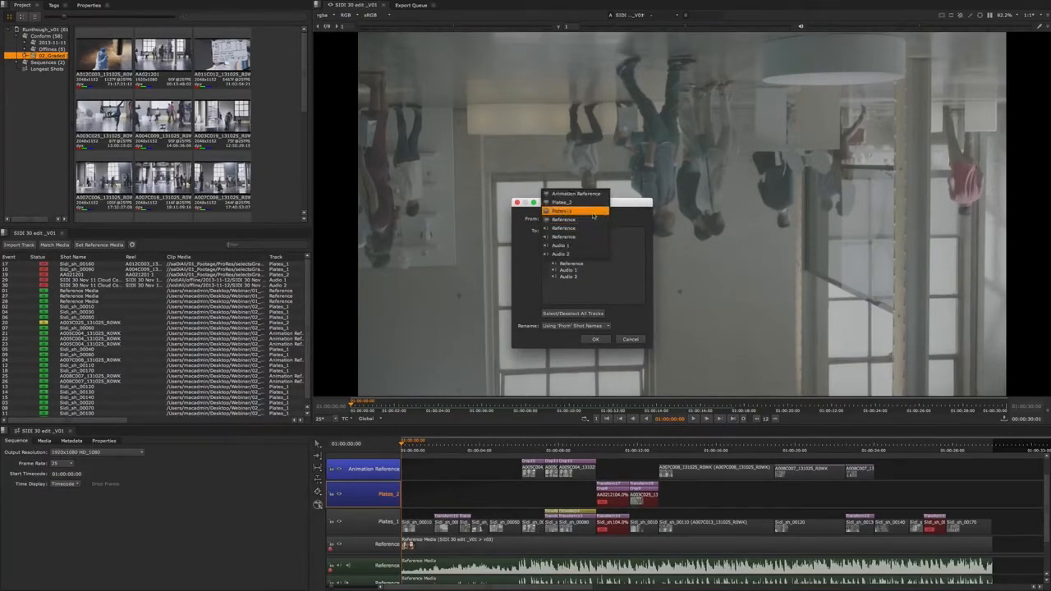
click(591, 213)
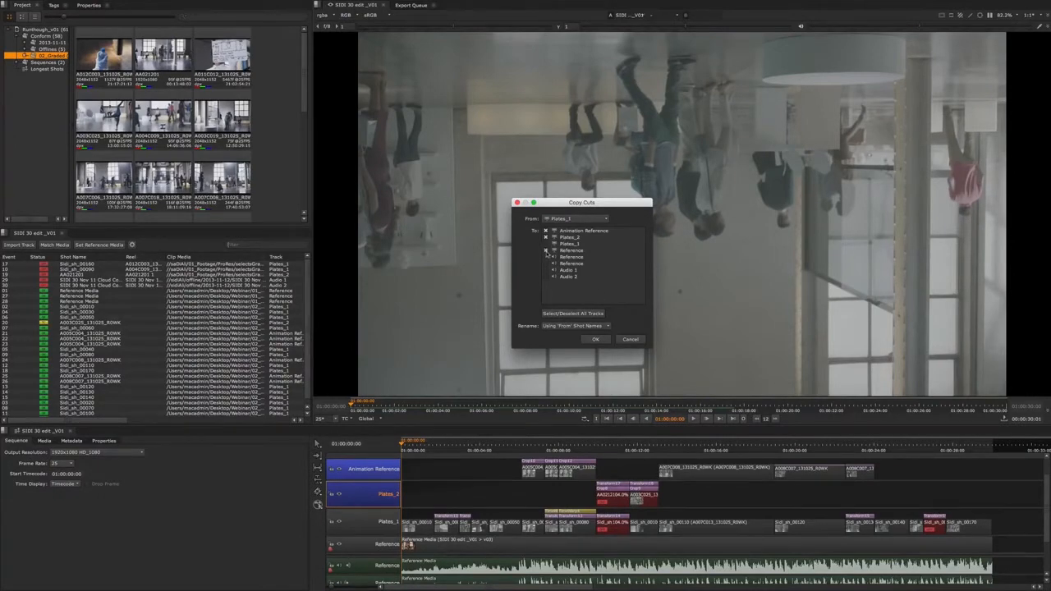
click(546, 263)
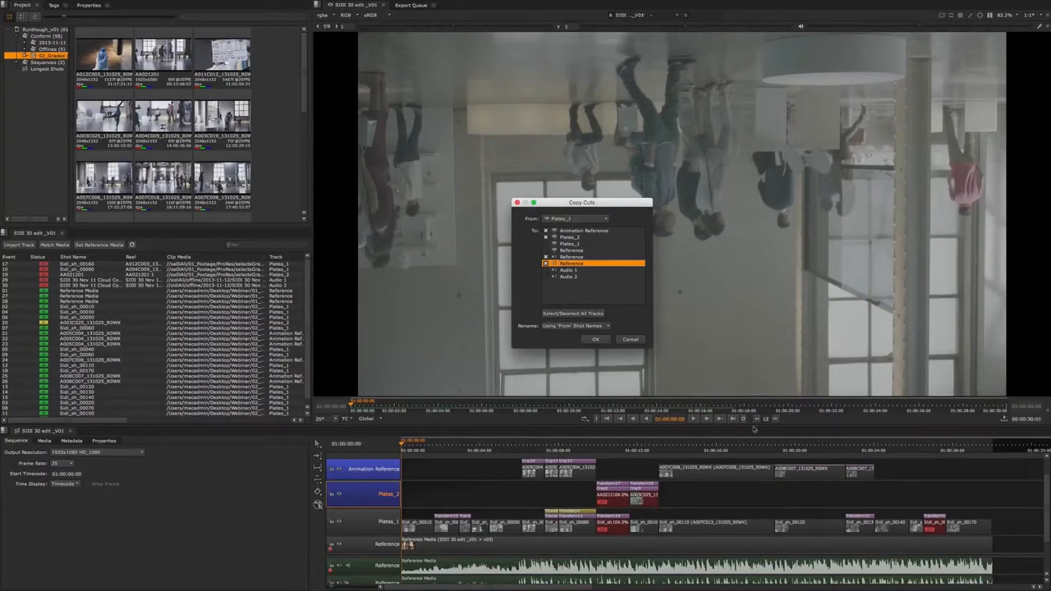
click(605, 330)
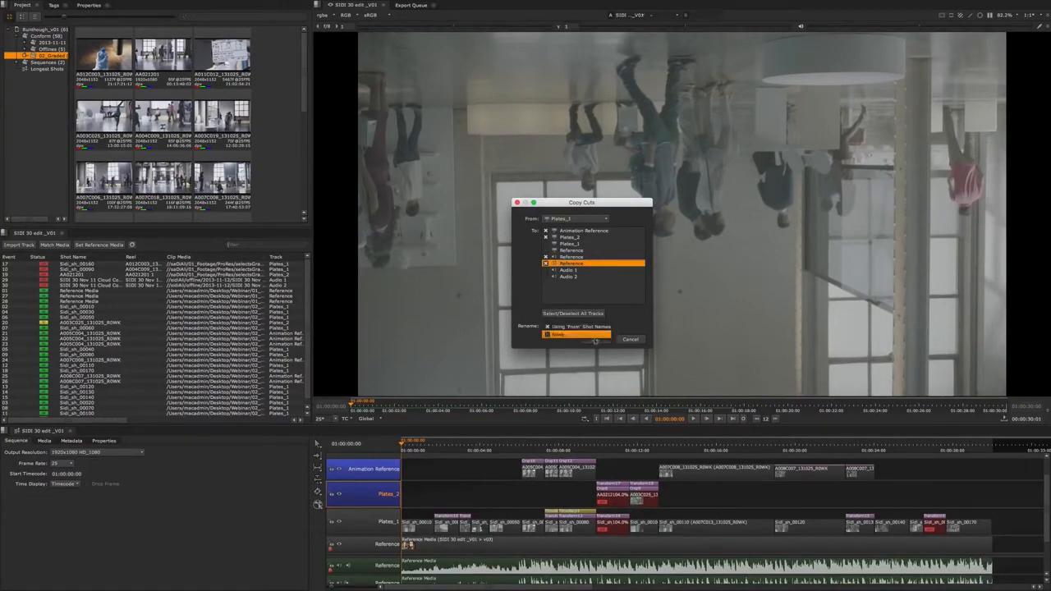
click(597, 327)
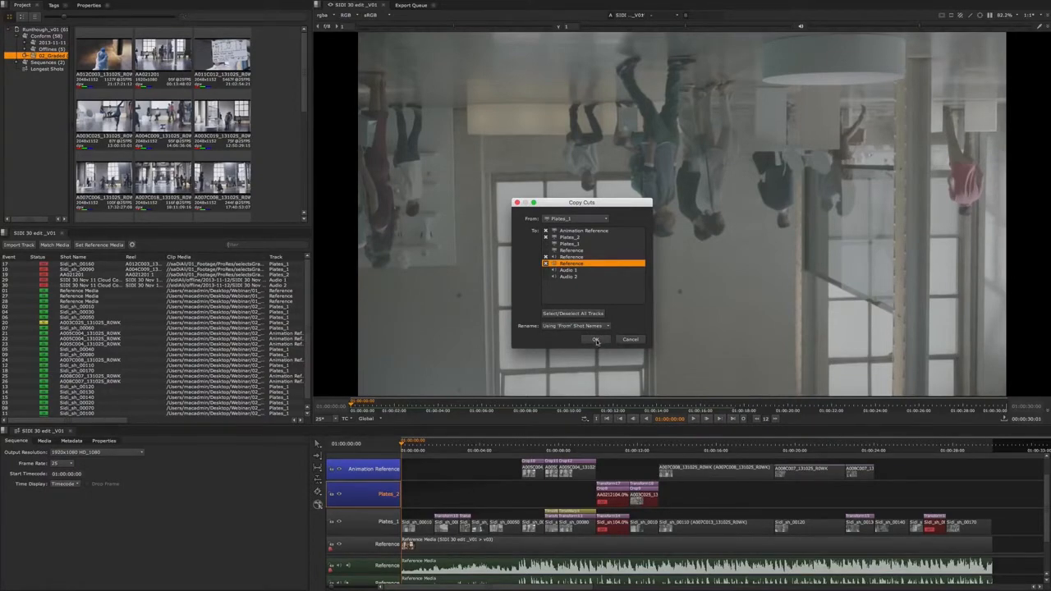
click(597, 340)
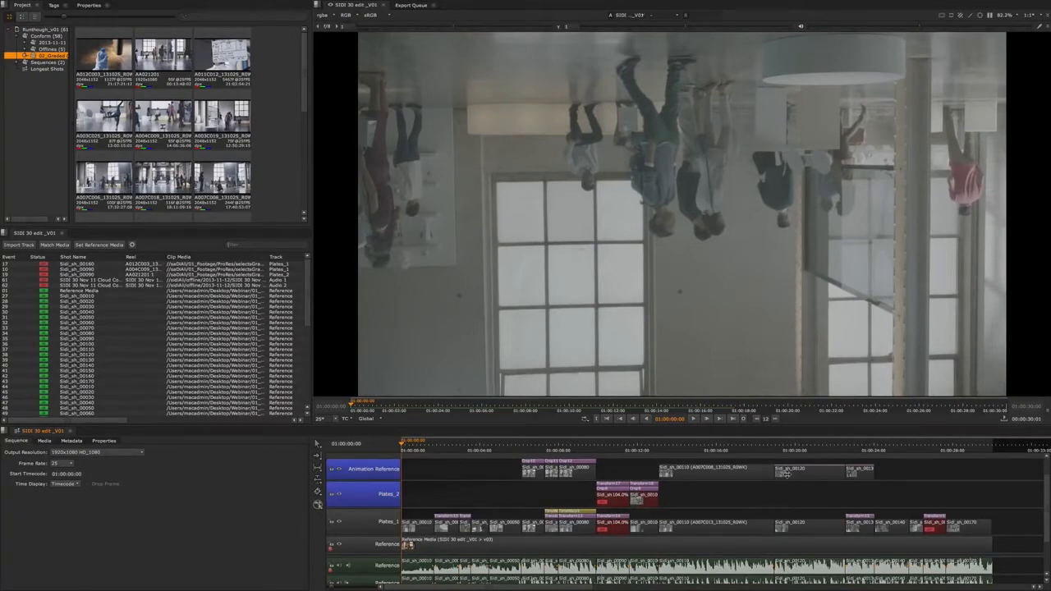
- Tag all clips on the Animation Reference track with the Modo tag from the Apps presets
click(498, 502)
click(493, 458)
click(54, 6)
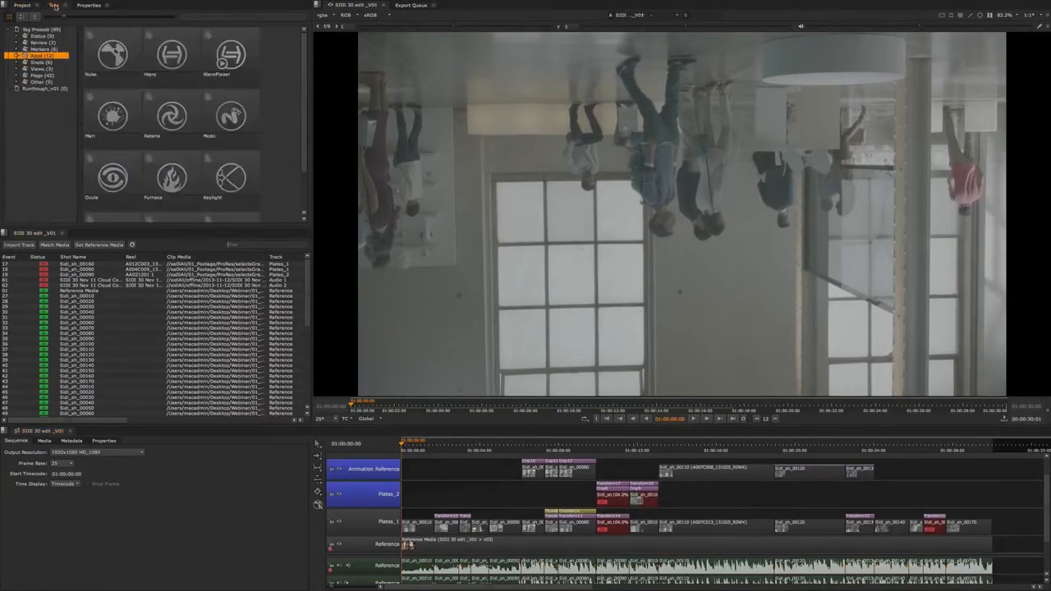
click(48, 30)
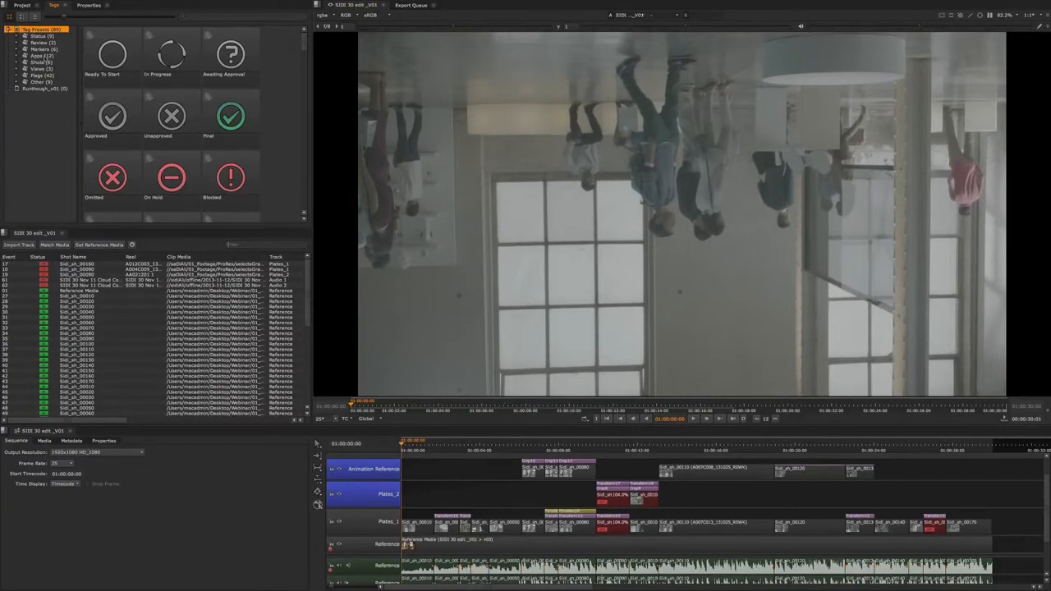
drag(505, 468, 890, 483)
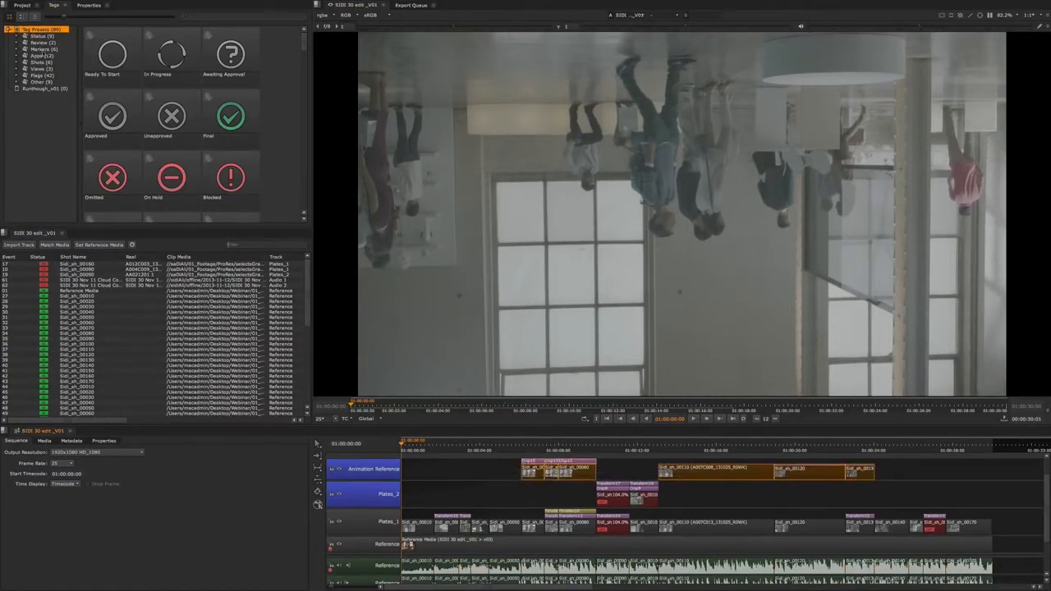
click(36, 56)
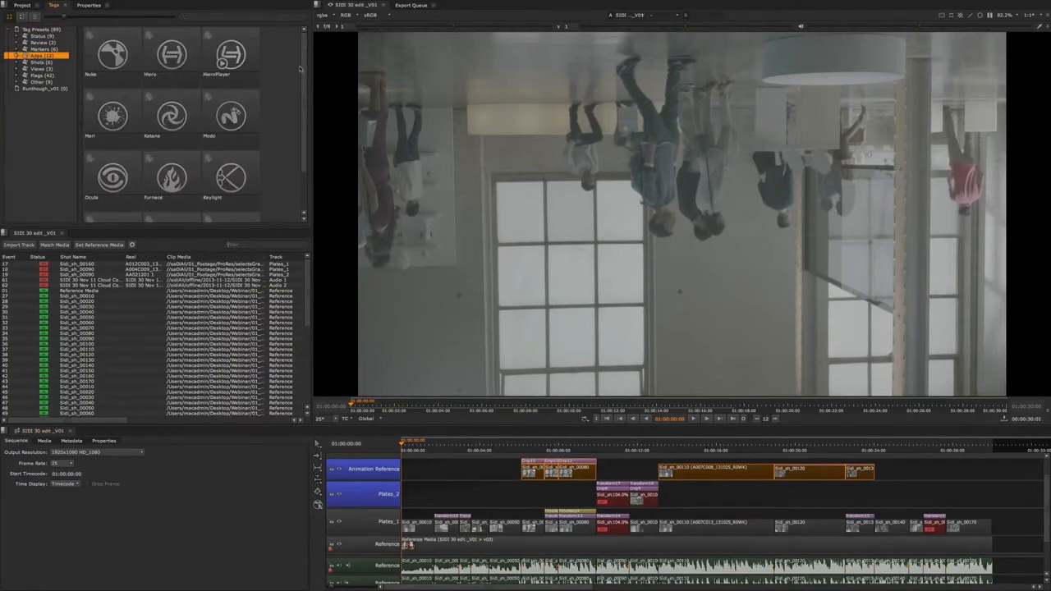
mouse_move(304, 58)
mouse_down()
mouse_move(301, 101)
mouse_move(297, 57)
mouse_up()
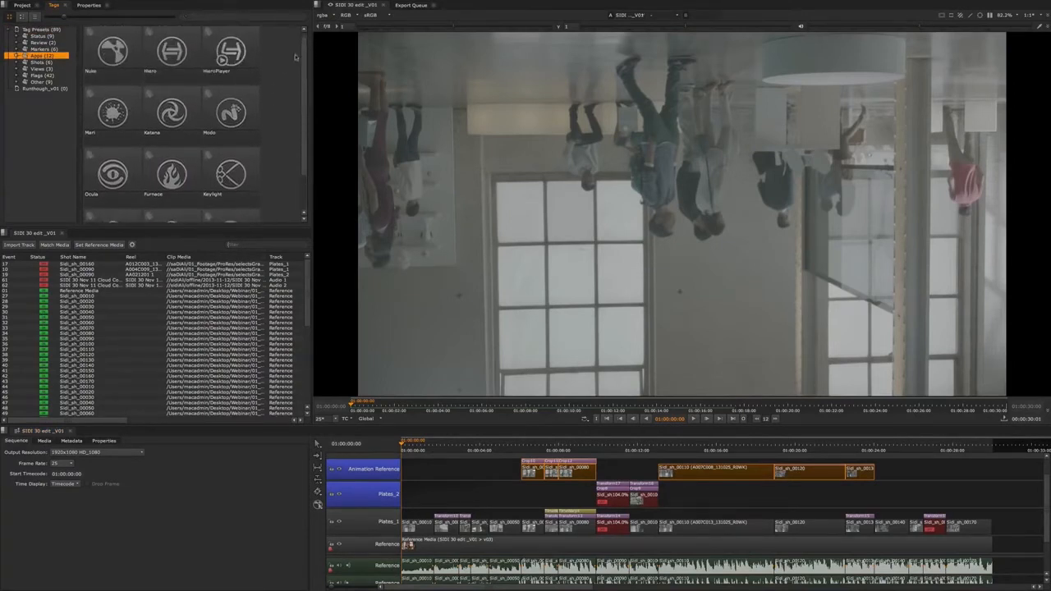
click(230, 115)
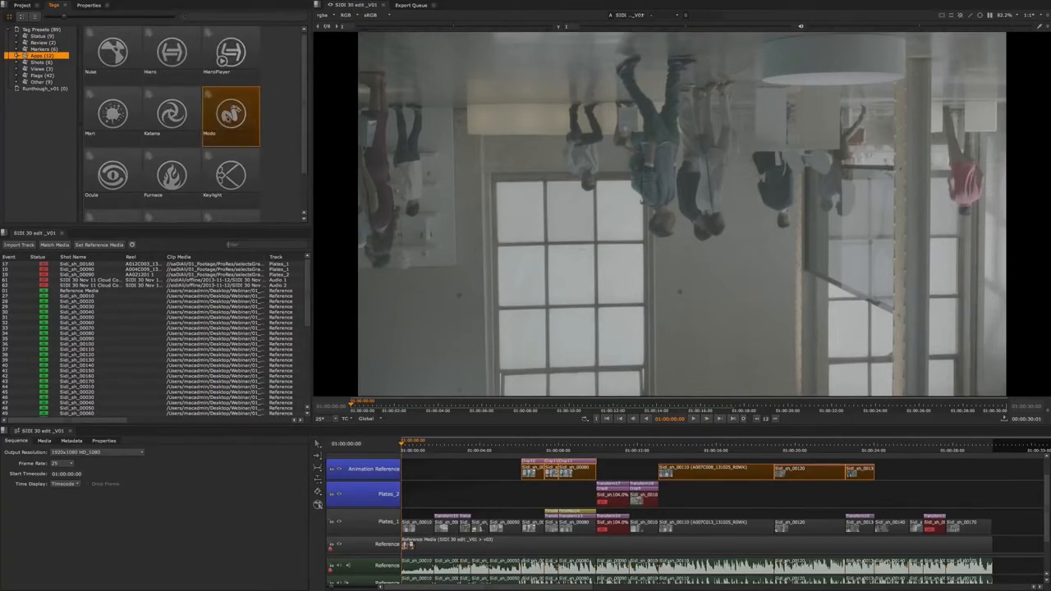
mouse_move(230, 115)
mouse_down()
mouse_move(242, 105)
mouse_move(243, 291)
mouse_move(535, 478)
mouse_move(531, 495)
mouse_up()
- Tag all Plates_1 clips except Sidi_sh_00100 and Sidi_sh_00140 with the CameraTracker tag from the Apps presets
drag(415, 447, 903, 450)
click(981, 520)
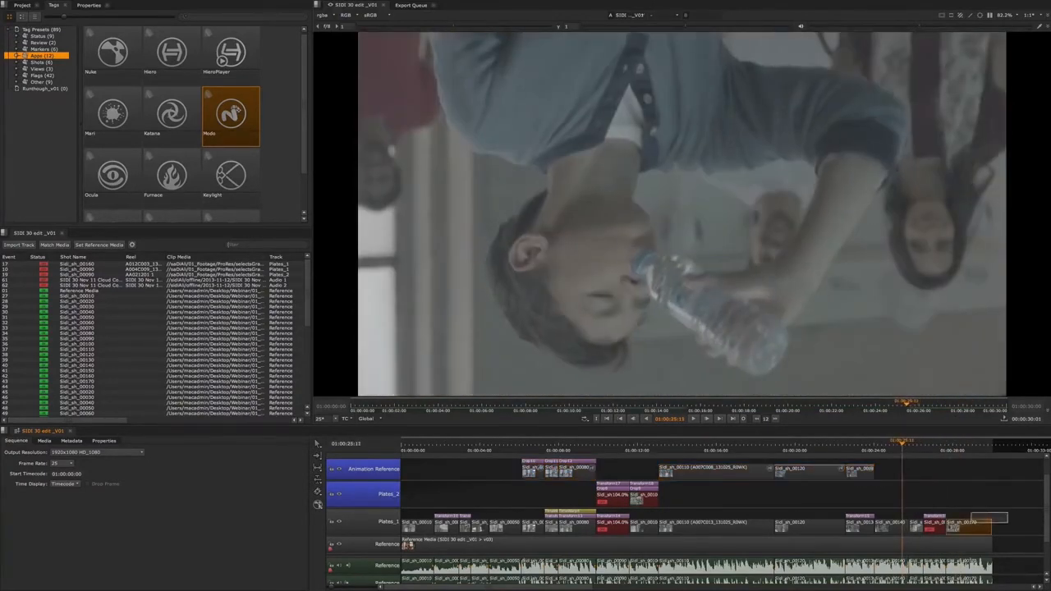
drag(864, 502, 656, 536)
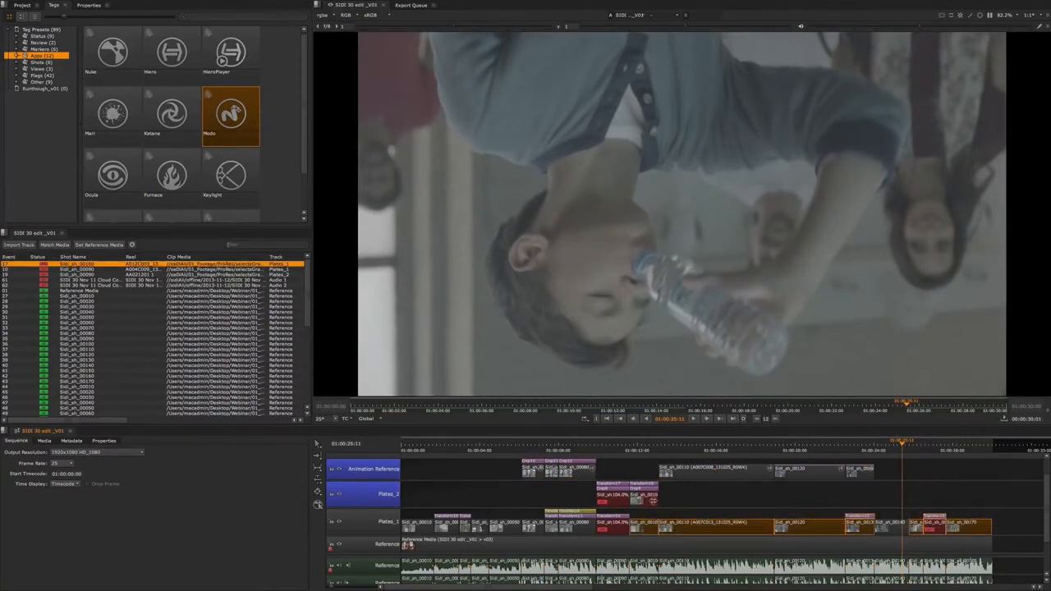
shift+click(643, 528)
drag(409, 513, 617, 529)
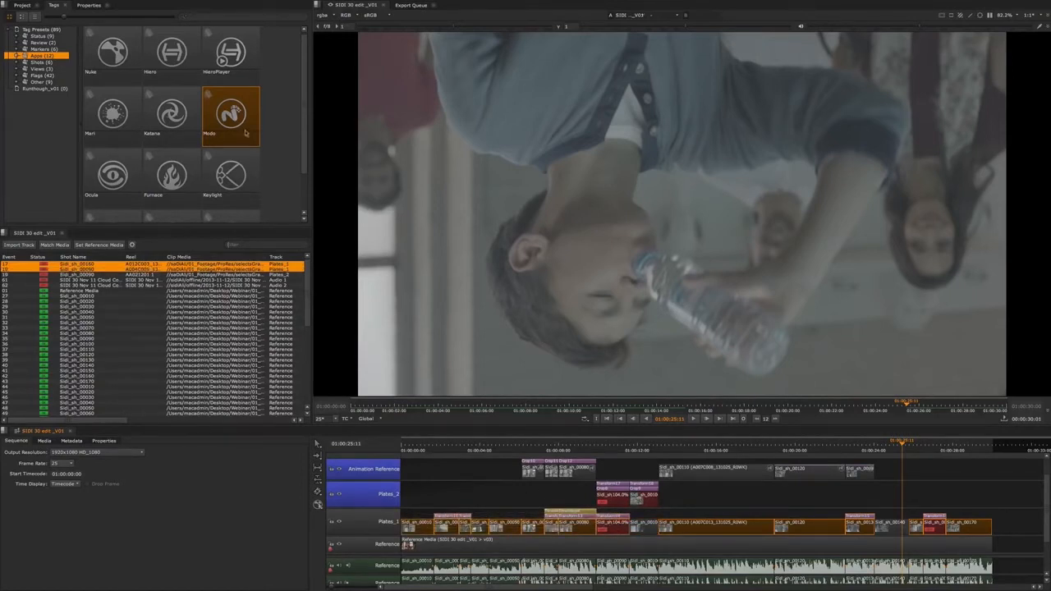
drag(303, 74, 304, 116)
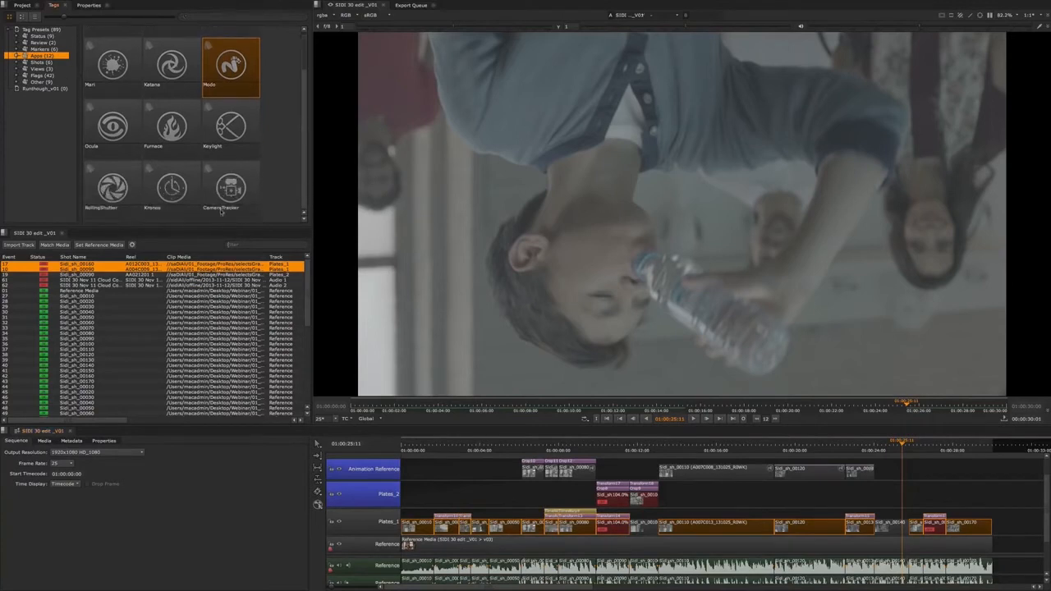
drag(220, 205, 415, 538)
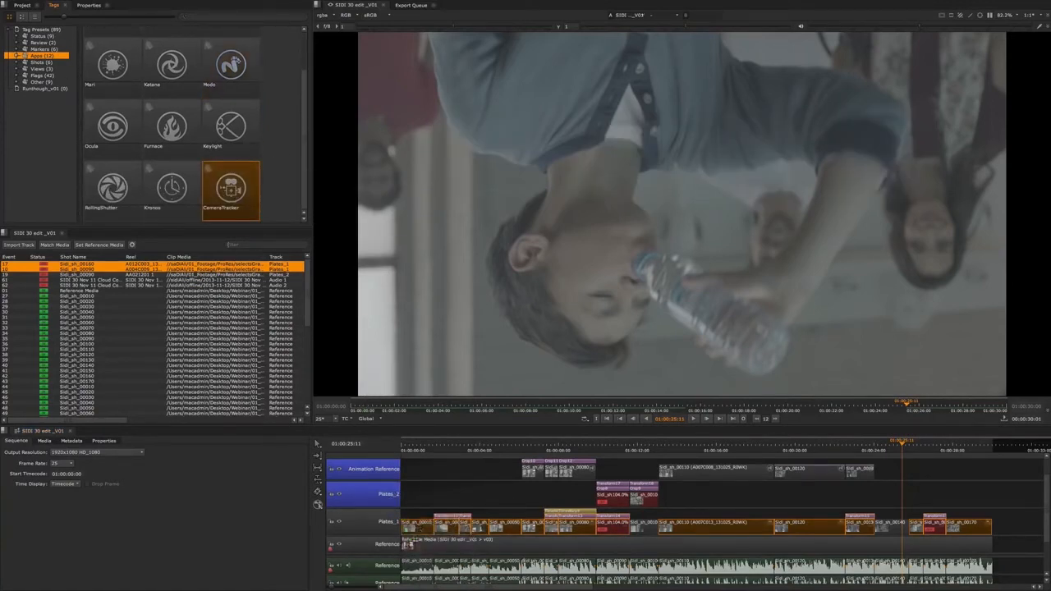
click(818, 502)
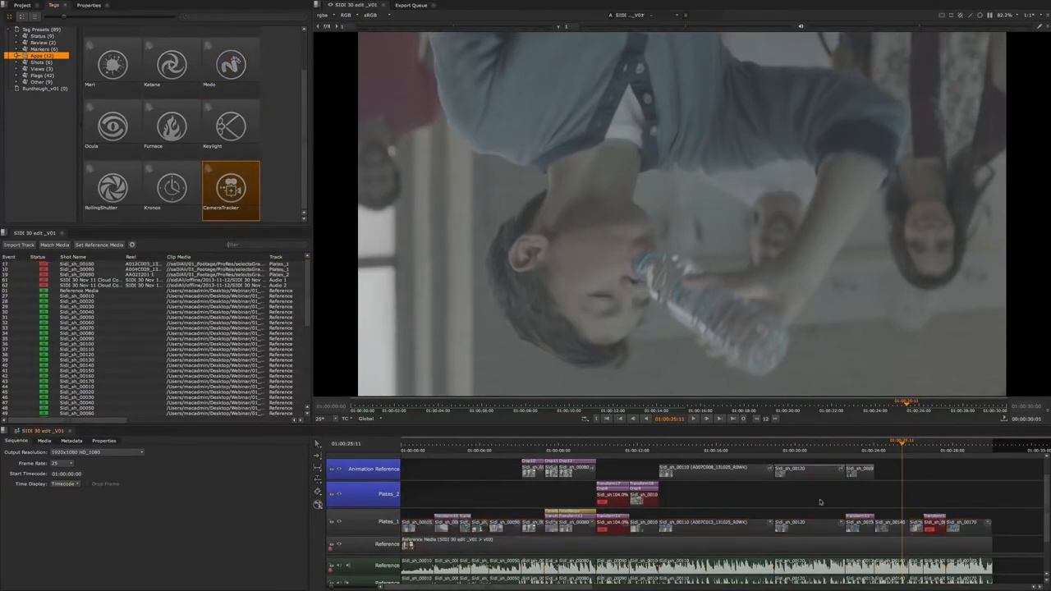
- Create a new custom tag in the Runthough_v01 project and name it Roto
click(900, 447)
click(819, 447)
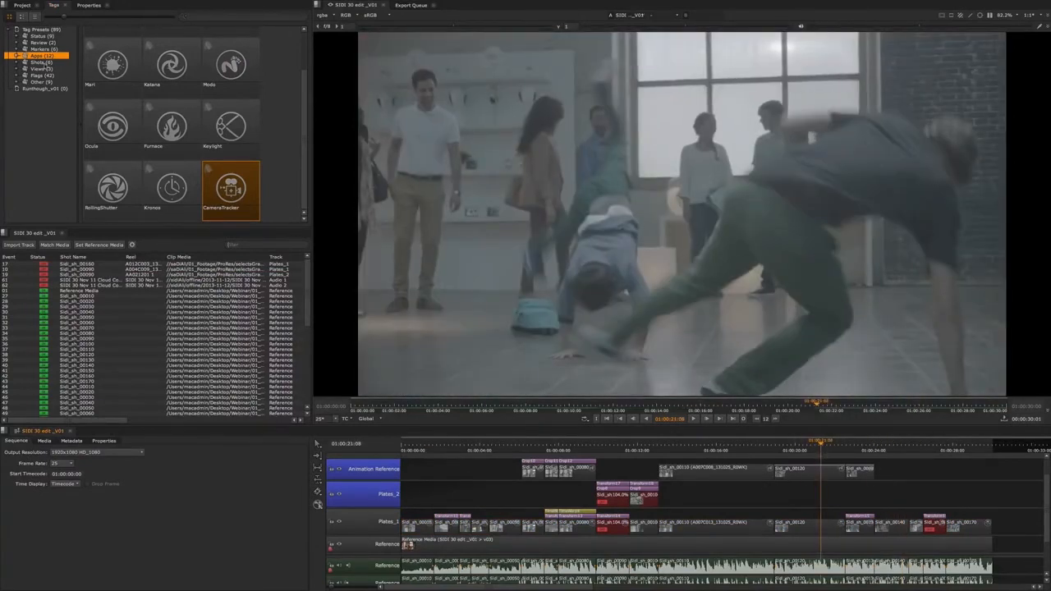
click(39, 62)
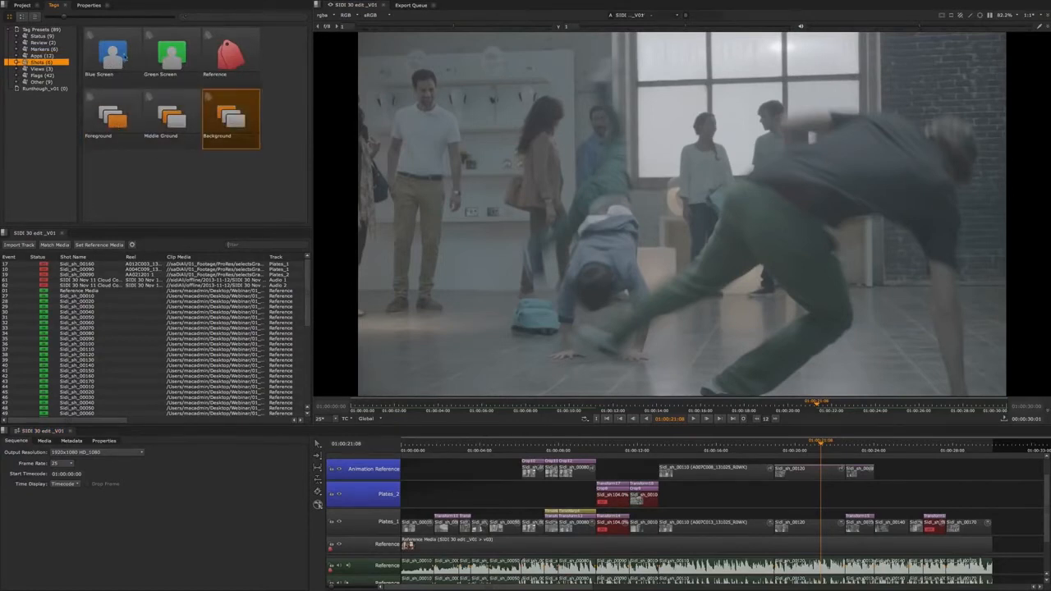
click(50, 88)
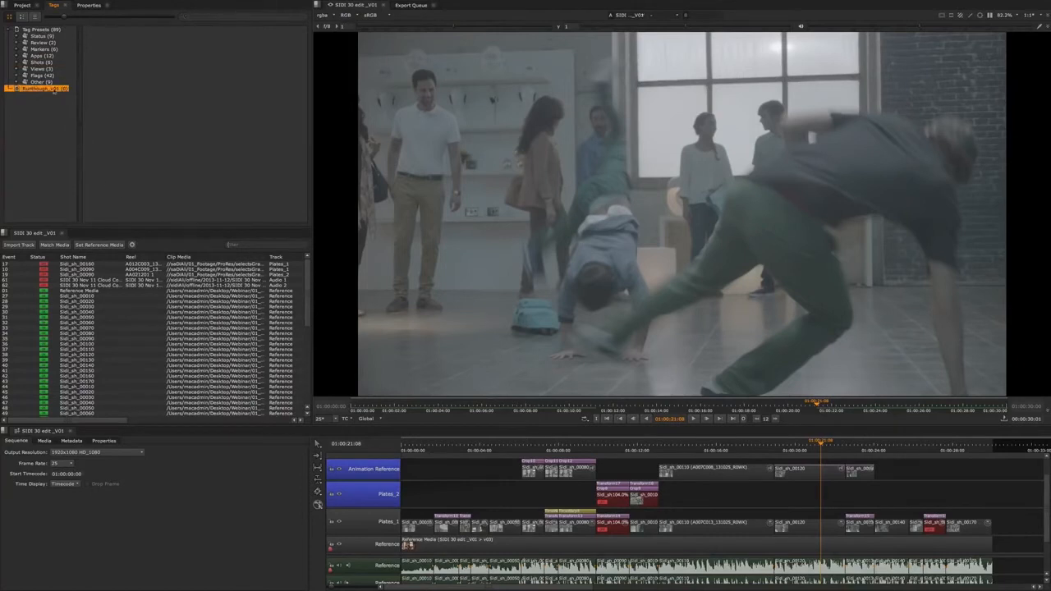
right_click(50, 92)
mouse_move(74, 95)
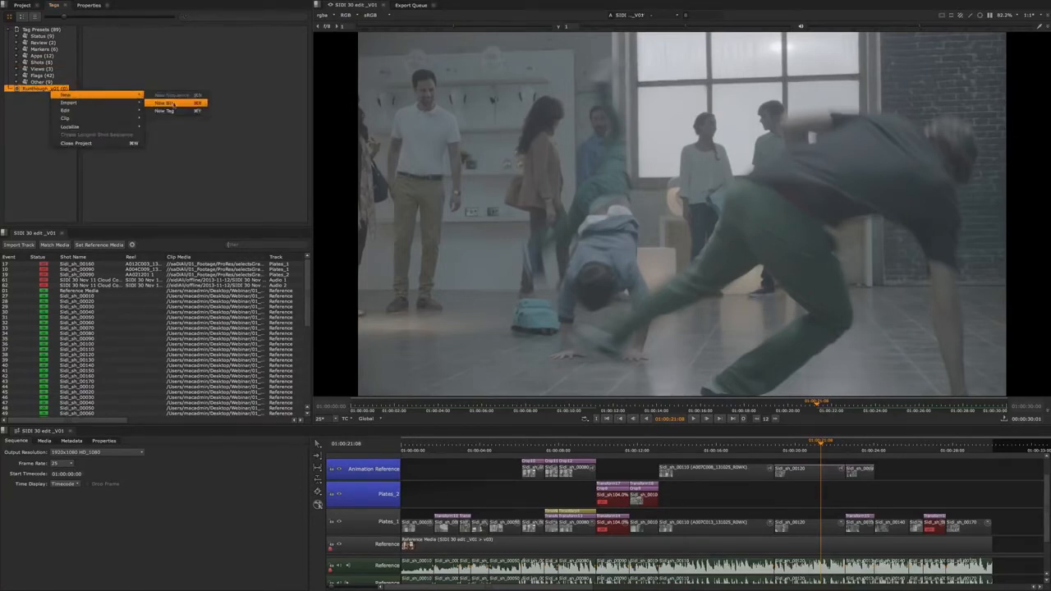
click(169, 110)
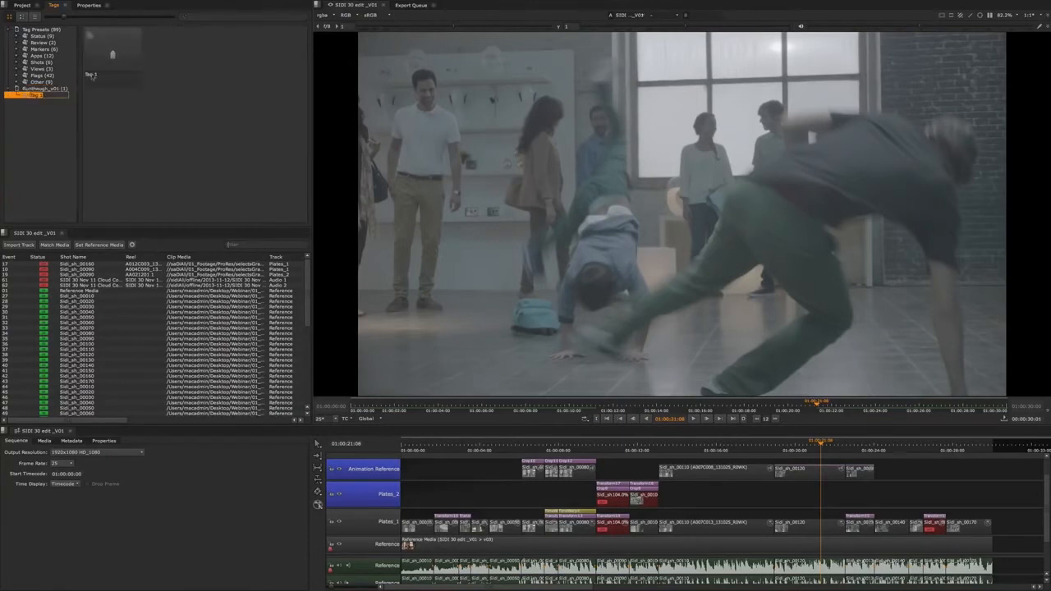
key(BackSpace)
key(Return)
- Set the icon of the Roto tag to TagKeylight
double_click(114, 55)
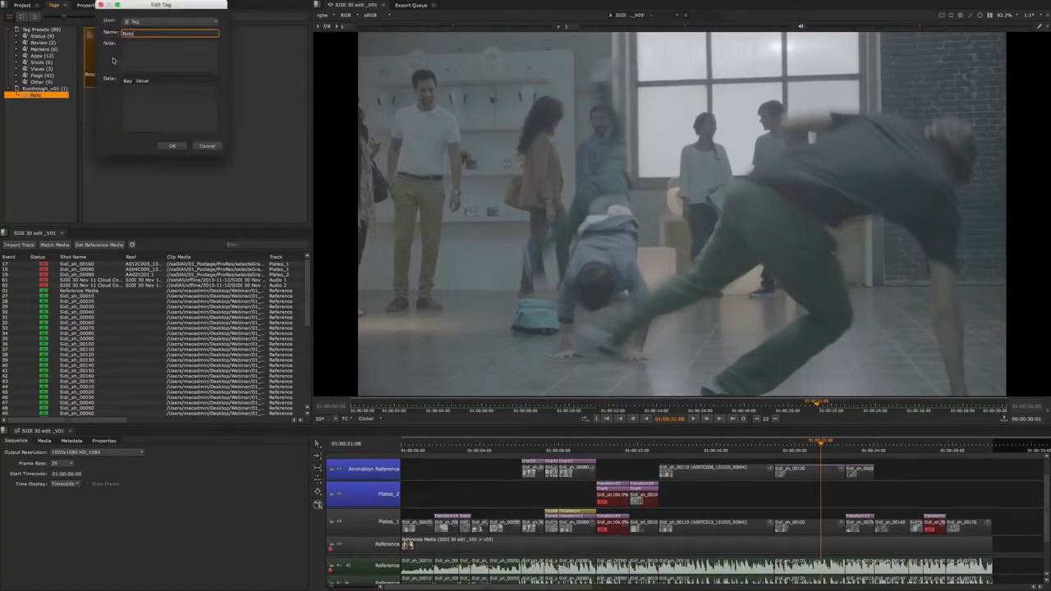
click(163, 20)
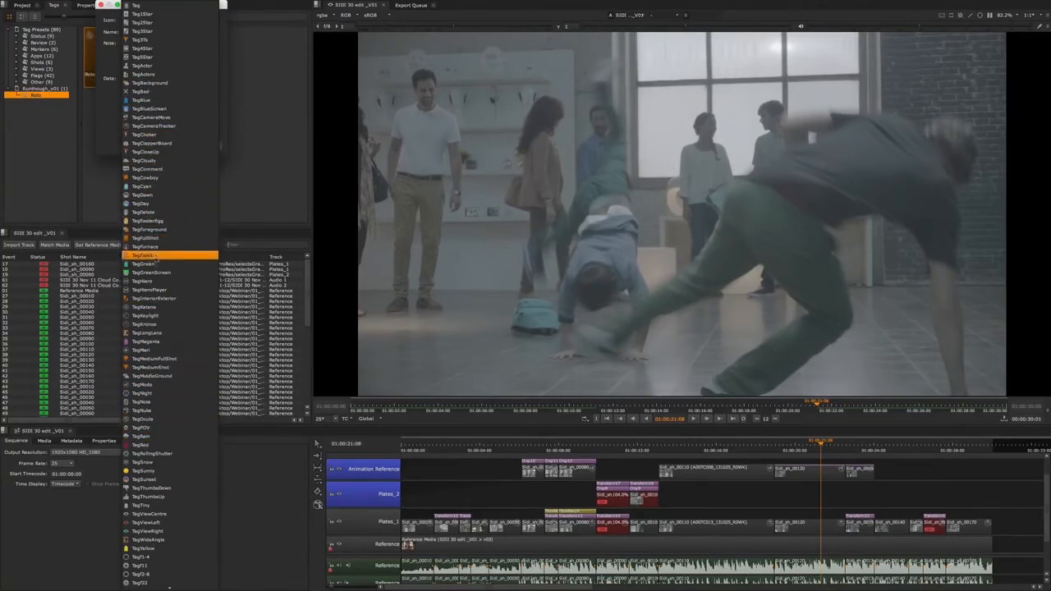
click(154, 317)
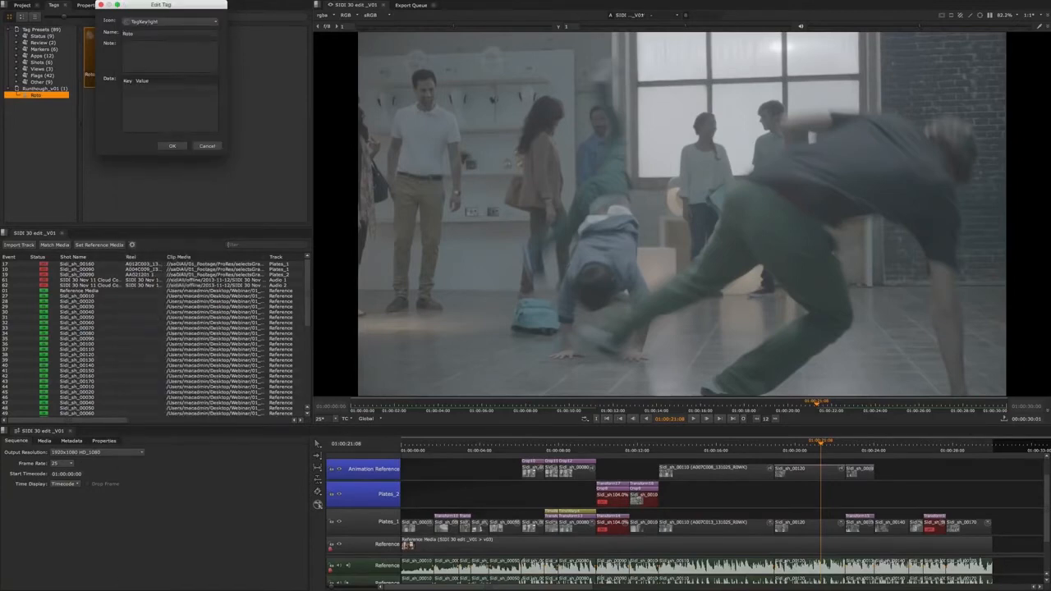
click(173, 147)
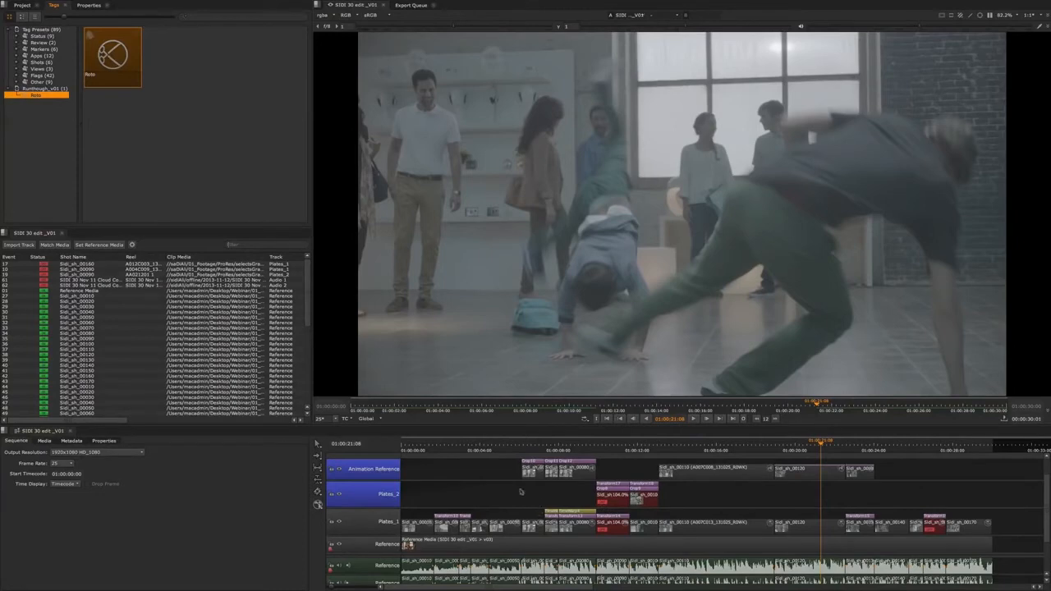
- Tag the three Plates_1 clips from Sidi_sh_00060 to Sidi_sh_00080 with the custom Roto tag
mouse_move(550, 445)
mouse_down()
mouse_move(448, 445)
mouse_move(542, 445)
mouse_up()
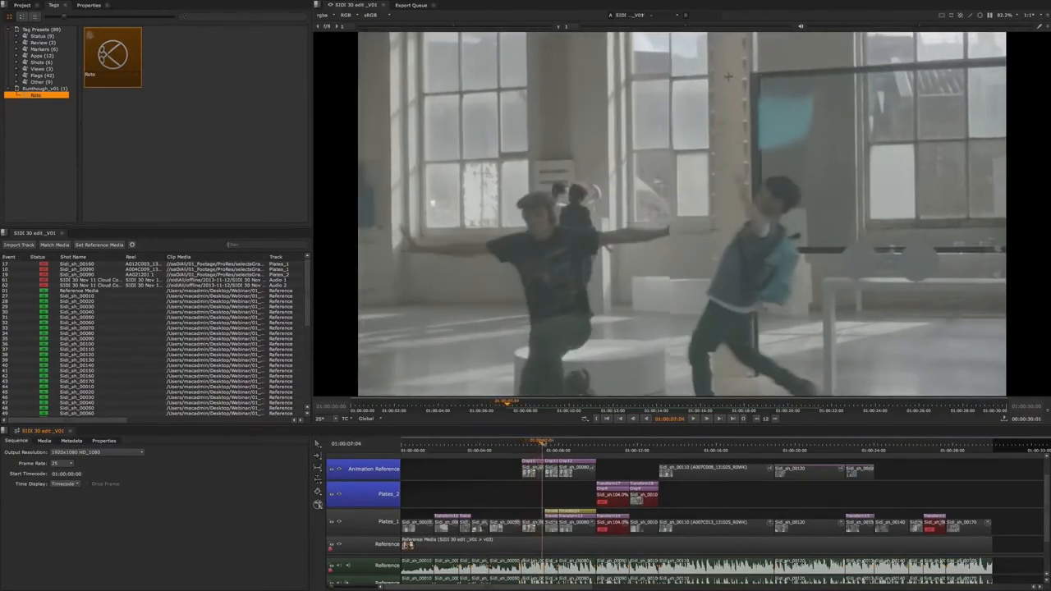
click(549, 522)
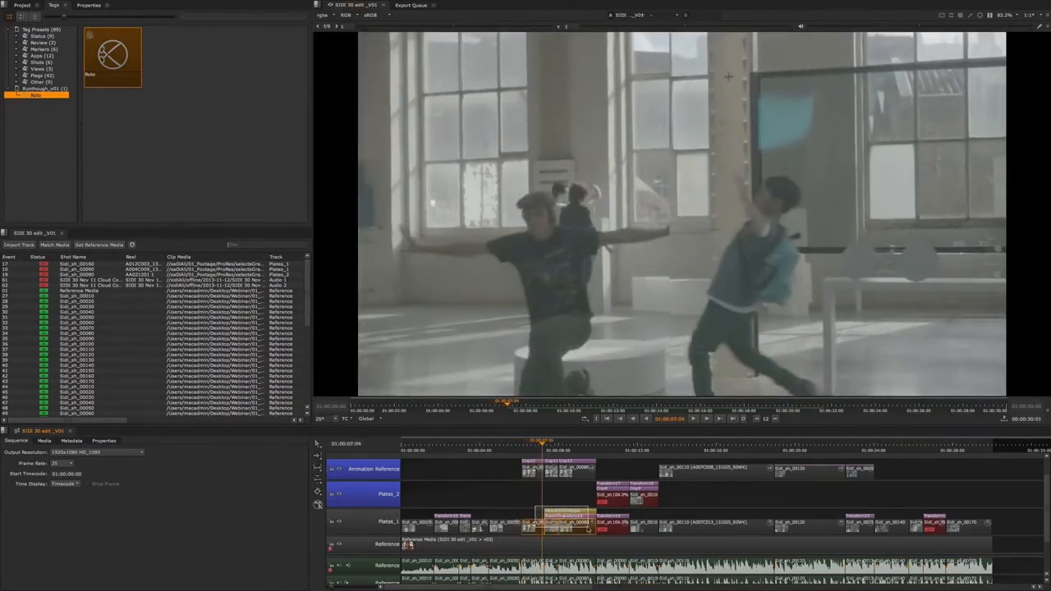
drag(132, 68, 539, 520)
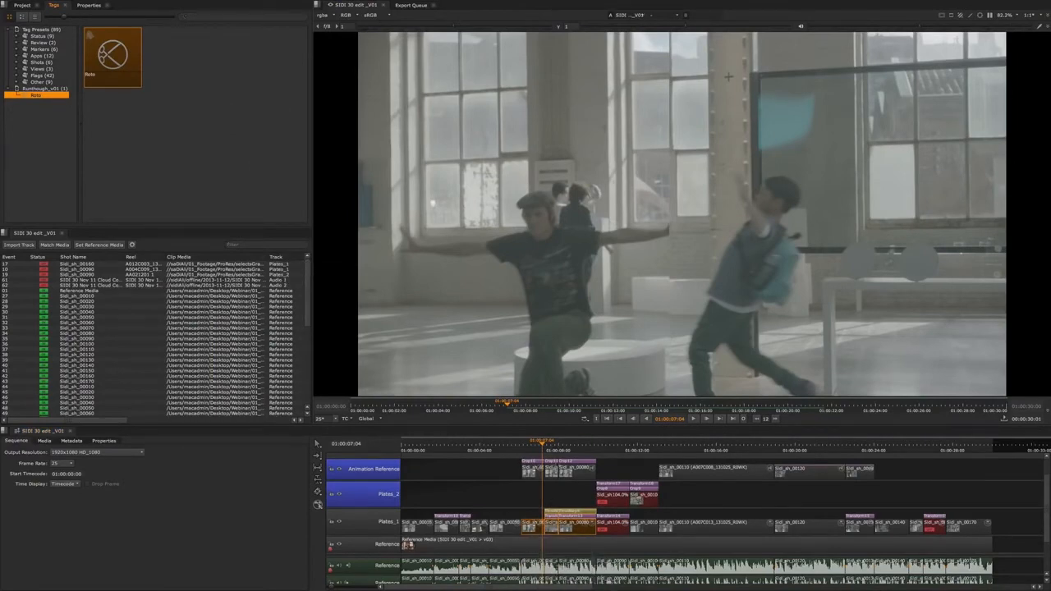
drag(543, 444, 580, 445)
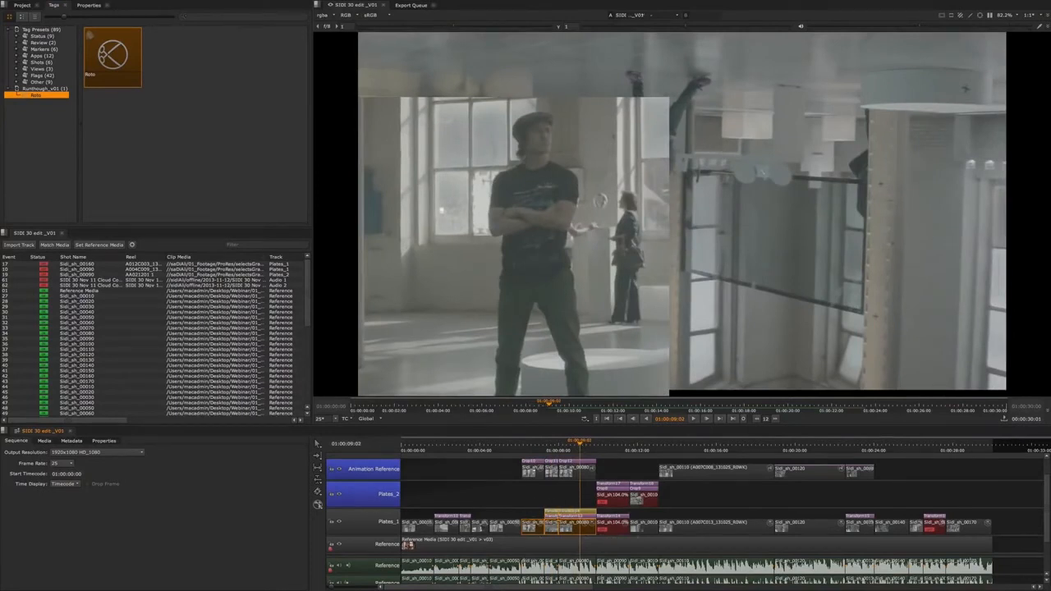
click(558, 499)
click(576, 448)
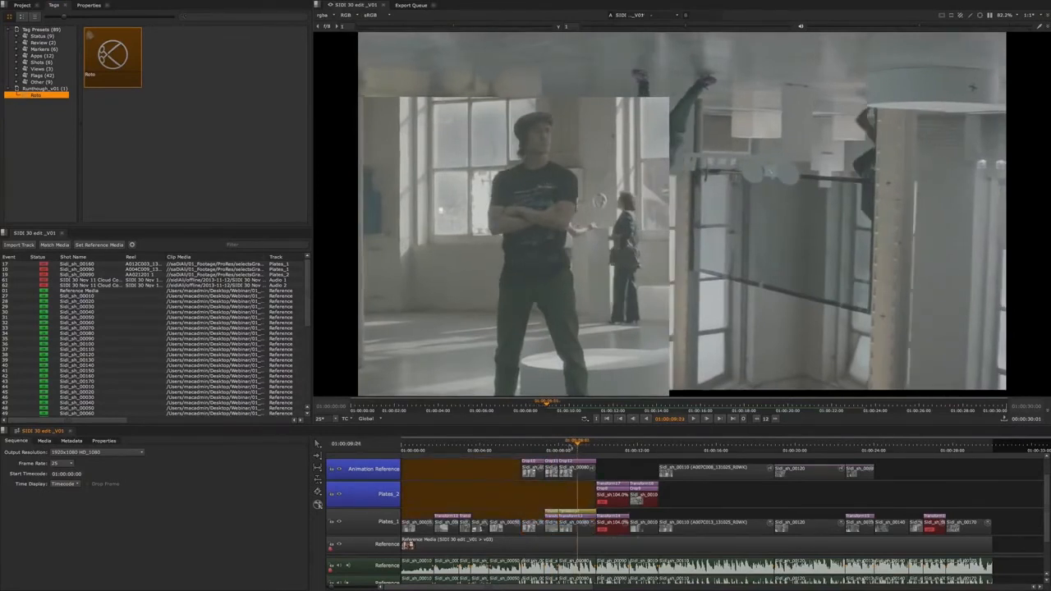
drag(572, 448, 464, 447)
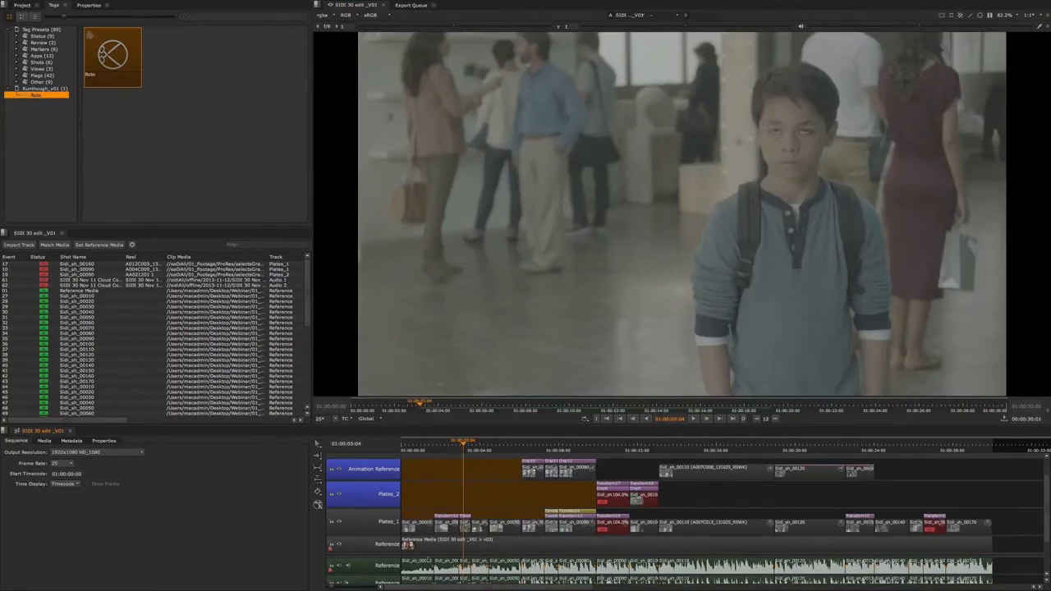
drag(443, 448, 426, 449)
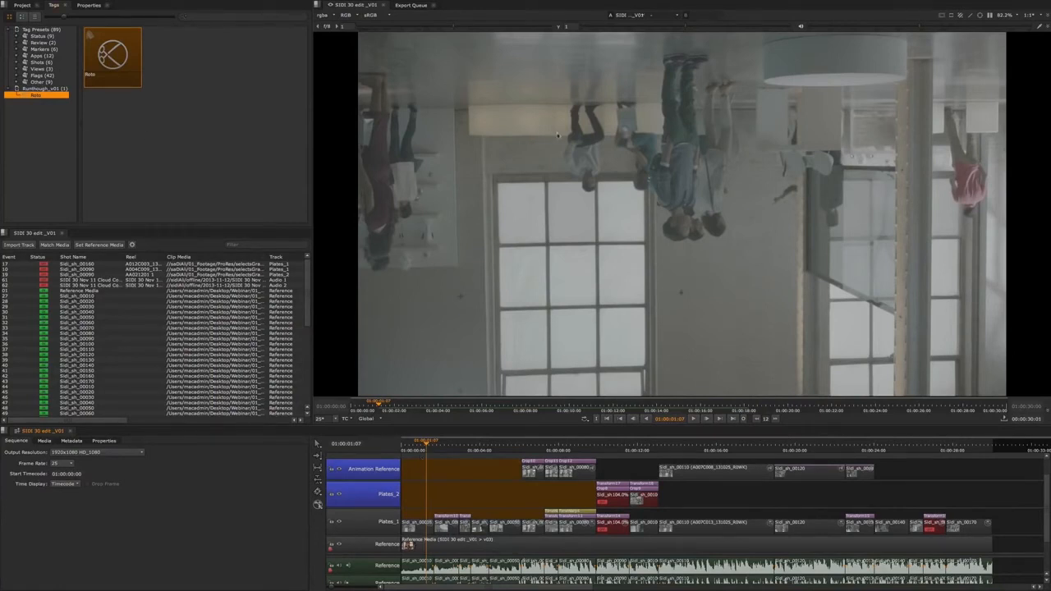
- Add a Green marker from the Markers presets to the sequence at its first frame, 01:00:00:00
drag(426, 449, 400, 450)
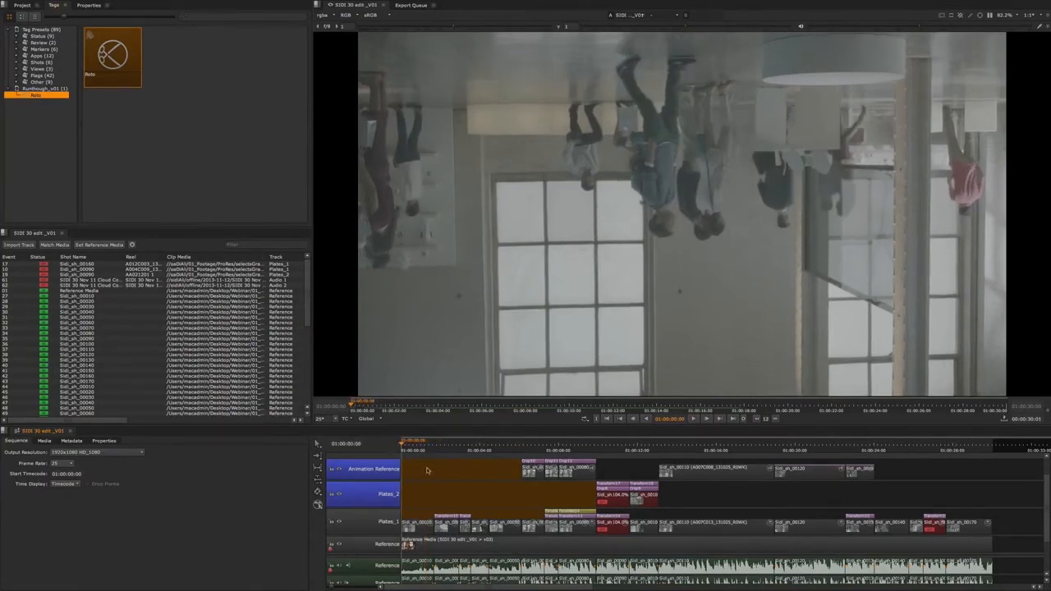
click(137, 143)
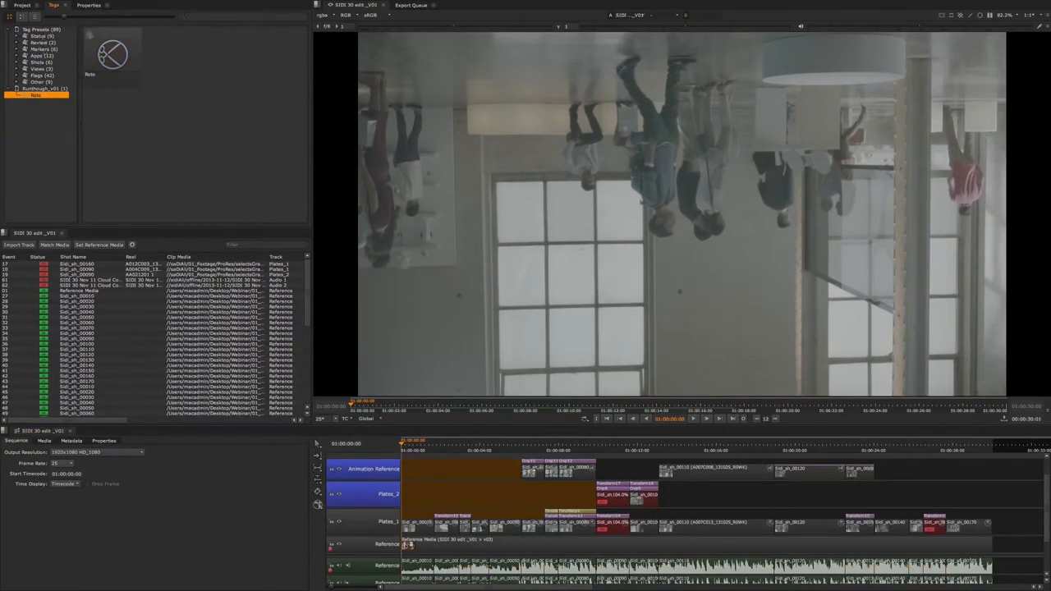
click(44, 49)
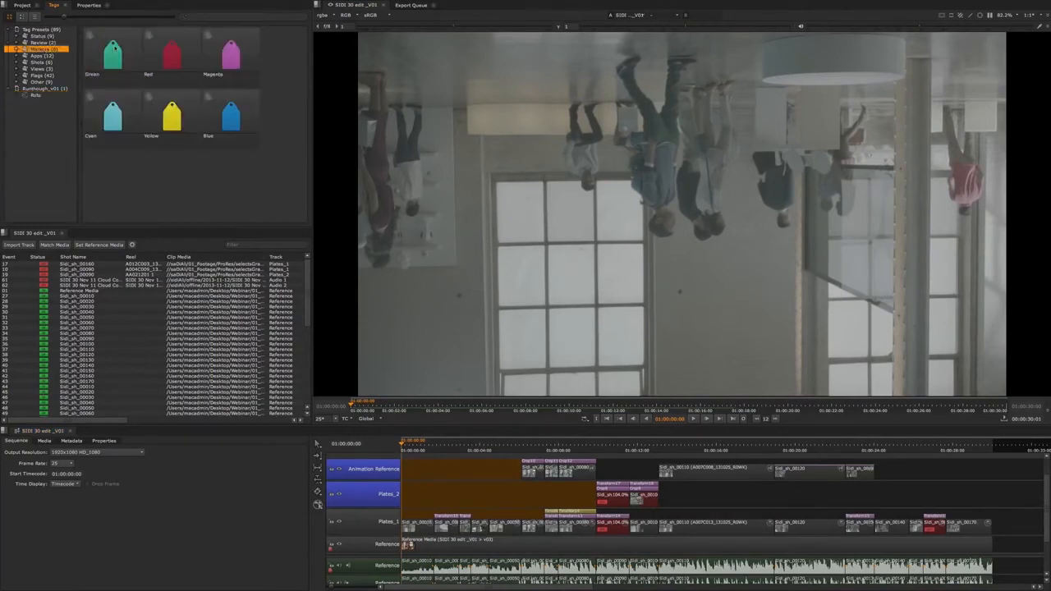
mouse_move(112, 56)
mouse_down()
mouse_move(531, 253)
mouse_move(251, 164)
mouse_move(509, 257)
mouse_move(484, 177)
mouse_move(710, 201)
mouse_move(891, 177)
mouse_move(584, 182)
mouse_move(460, 242)
mouse_move(516, 179)
mouse_move(493, 177)
mouse_move(612, 268)
mouse_move(620, 173)
mouse_move(645, 168)
mouse_move(796, 231)
mouse_move(744, 169)
mouse_move(739, 215)
mouse_move(887, 152)
mouse_move(891, 169)
mouse_move(717, 197)
mouse_move(624, 164)
mouse_up()
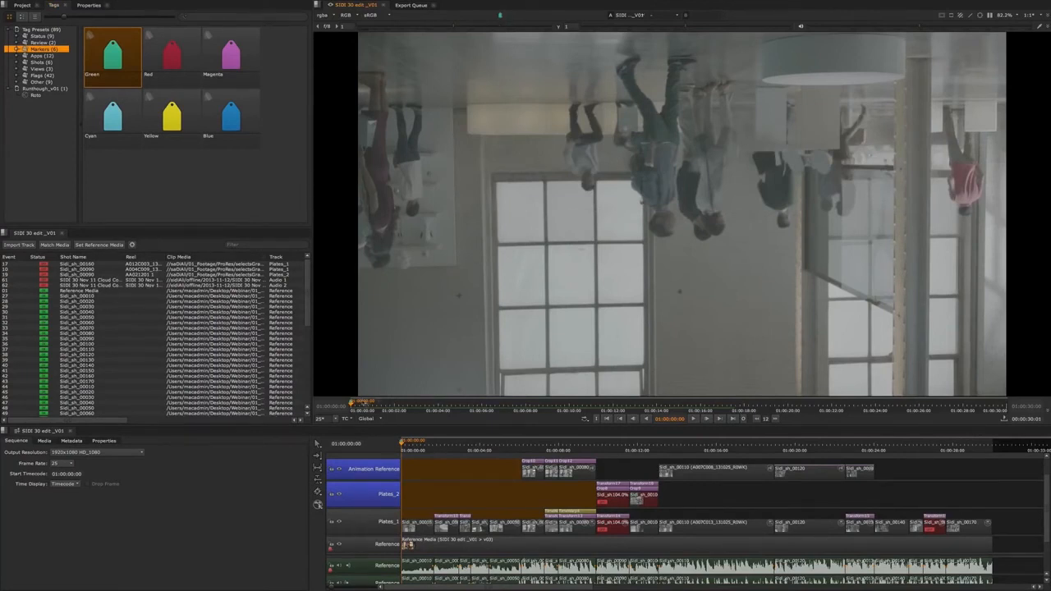
- Add a Red marker to the sequence at the cut at 01:00:06:03
drag(418, 443, 430, 443)
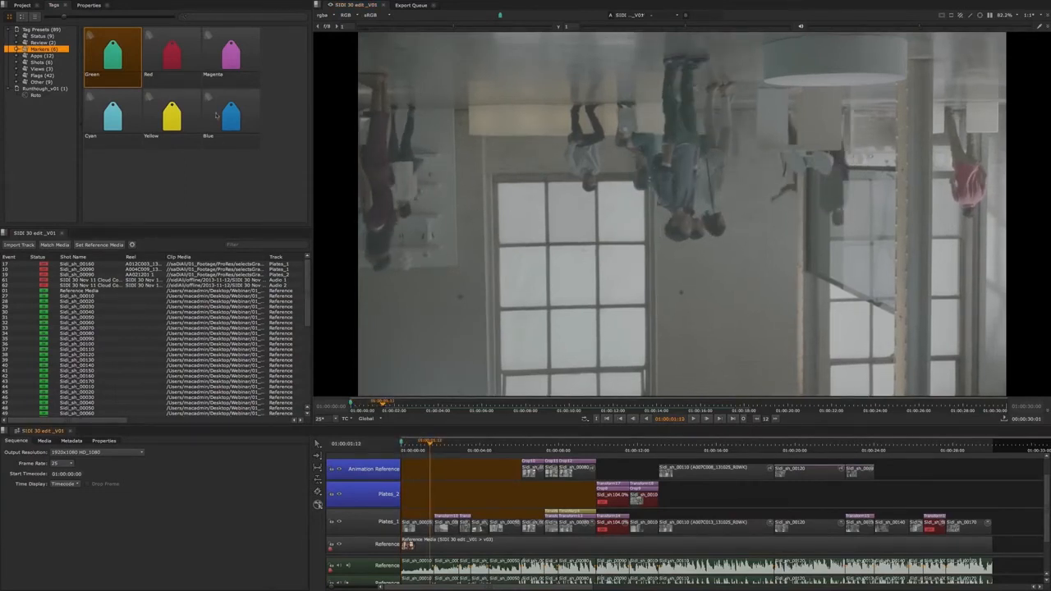
drag(440, 445, 508, 441)
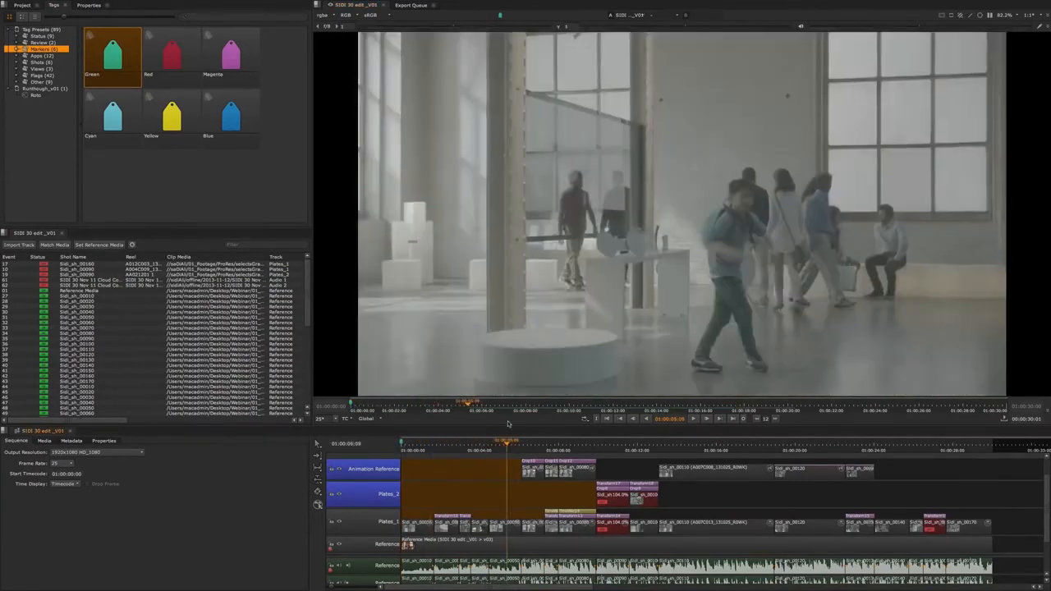
key(Up)
key(Down)
key(Down)
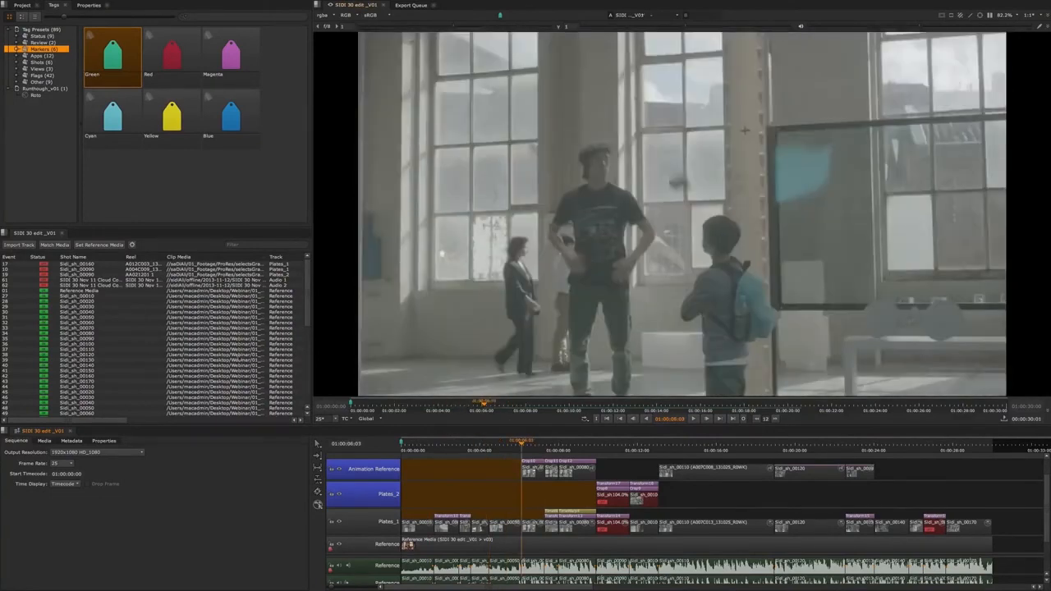
mouse_move(171, 55)
mouse_down()
mouse_move(450, 265)
mouse_move(629, 178)
mouse_move(631, 164)
mouse_move(623, 201)
mouse_up()
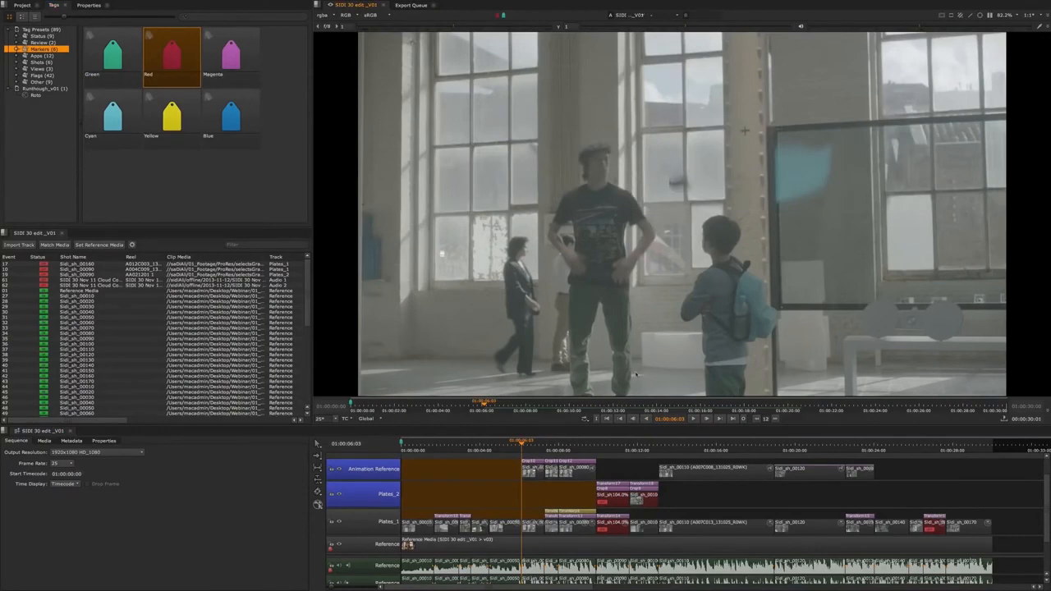
- Add a Yellow marker to the sequence at 01:00:24:01 and look through the sequence's marker tags
drag(680, 444, 876, 432)
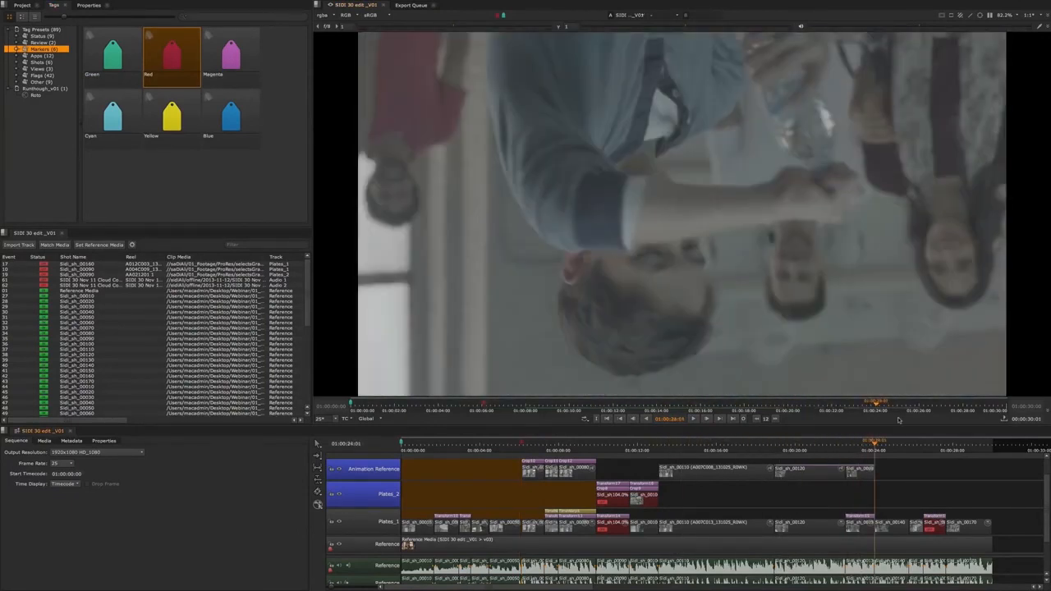
mouse_move(189, 110)
mouse_down()
mouse_move(169, 156)
mouse_move(633, 184)
mouse_move(627, 170)
mouse_move(620, 178)
mouse_up()
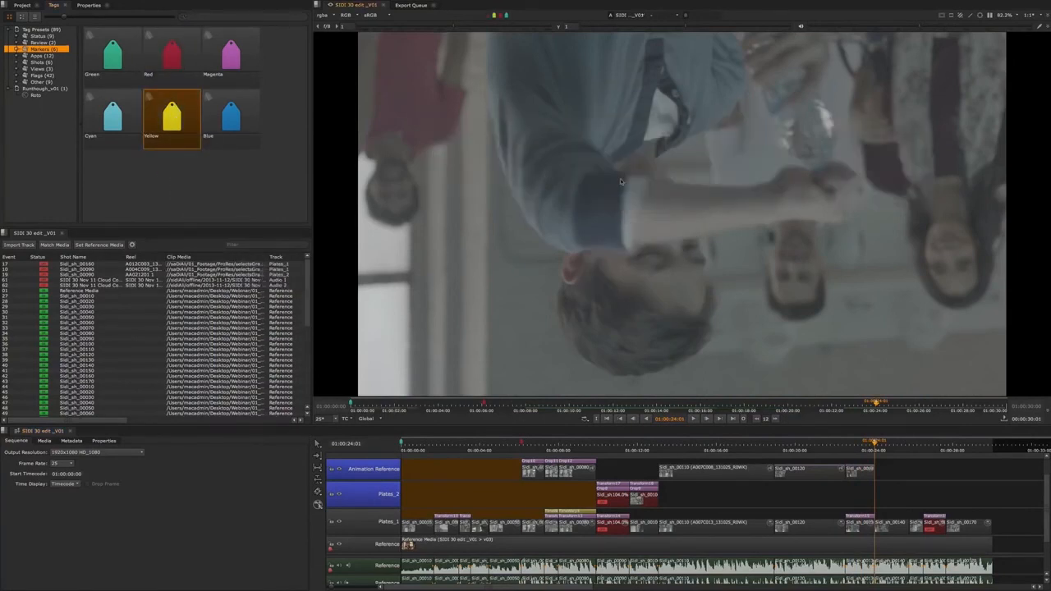
click(501, 17)
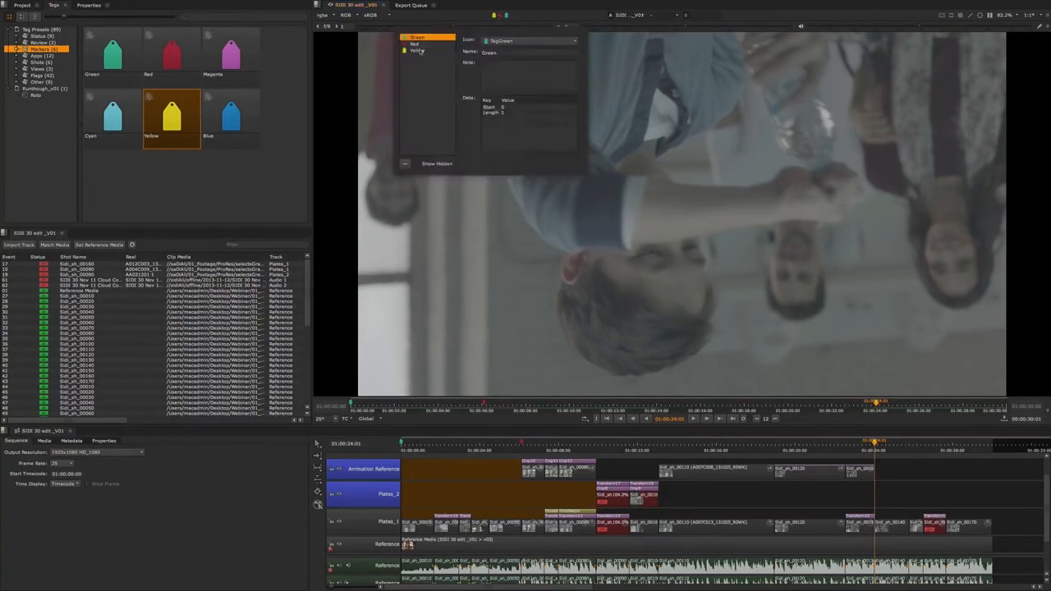
double_click(501, 52)
click(497, 71)
click(308, 94)
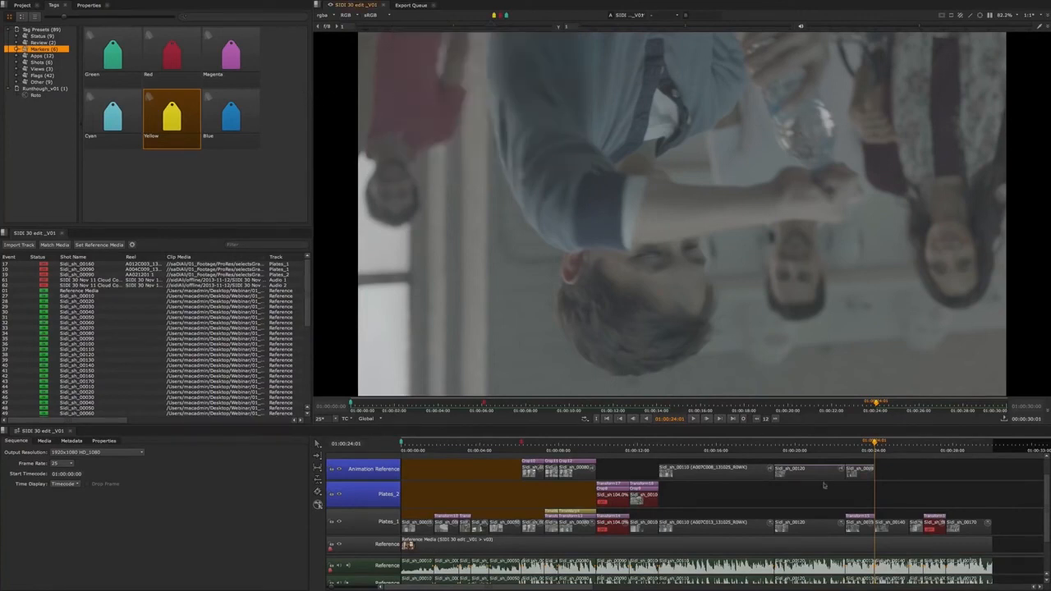
- Jump the playhead back and forth between the Green, Red and Yellow sequence markers to check their positions
drag(865, 443, 811, 434)
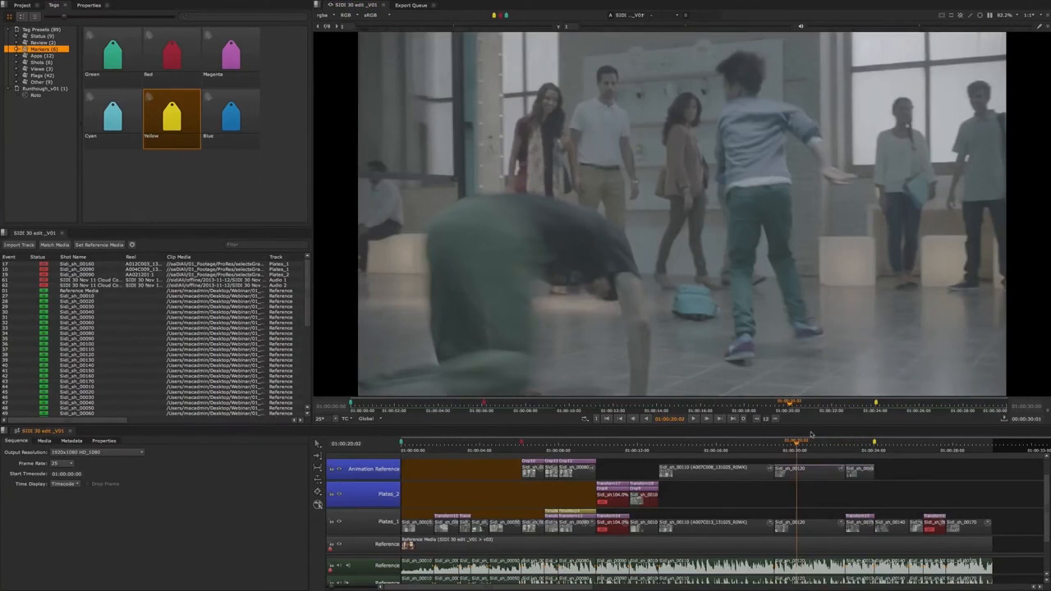
key(super+Down)
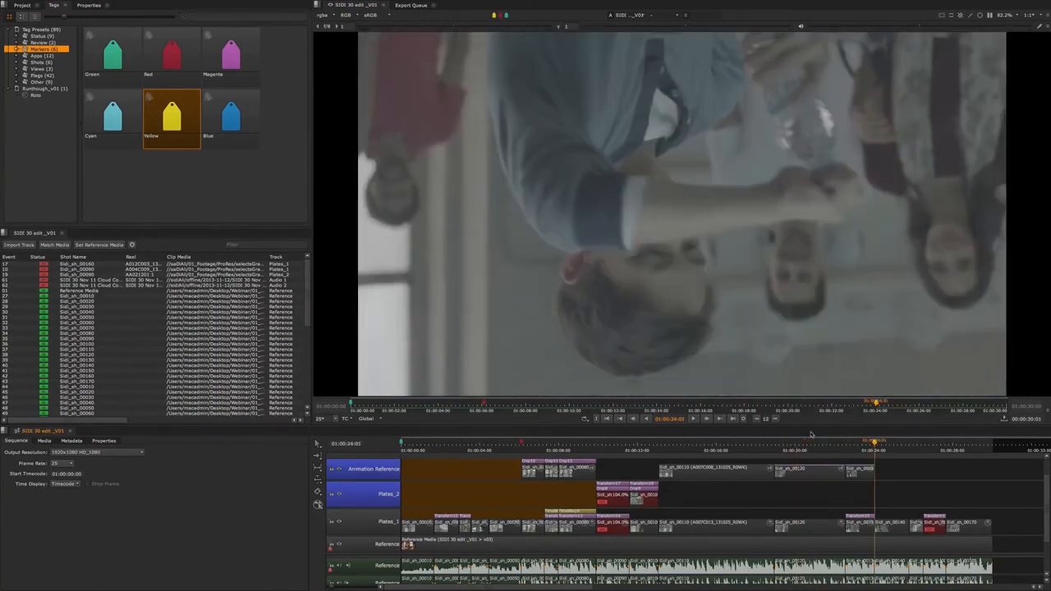
key(super+Up)
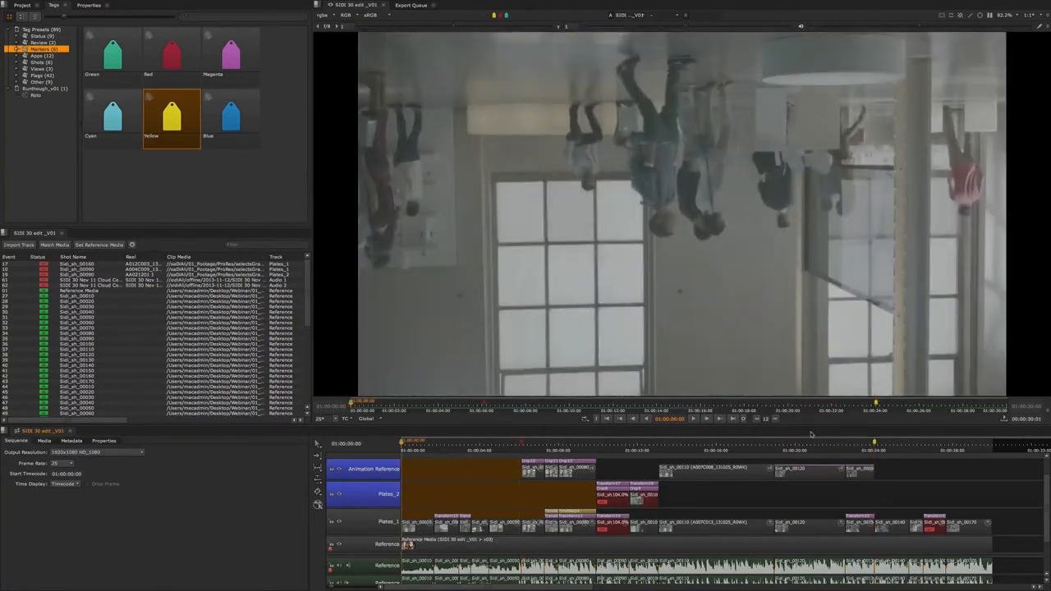
key(super+Down)
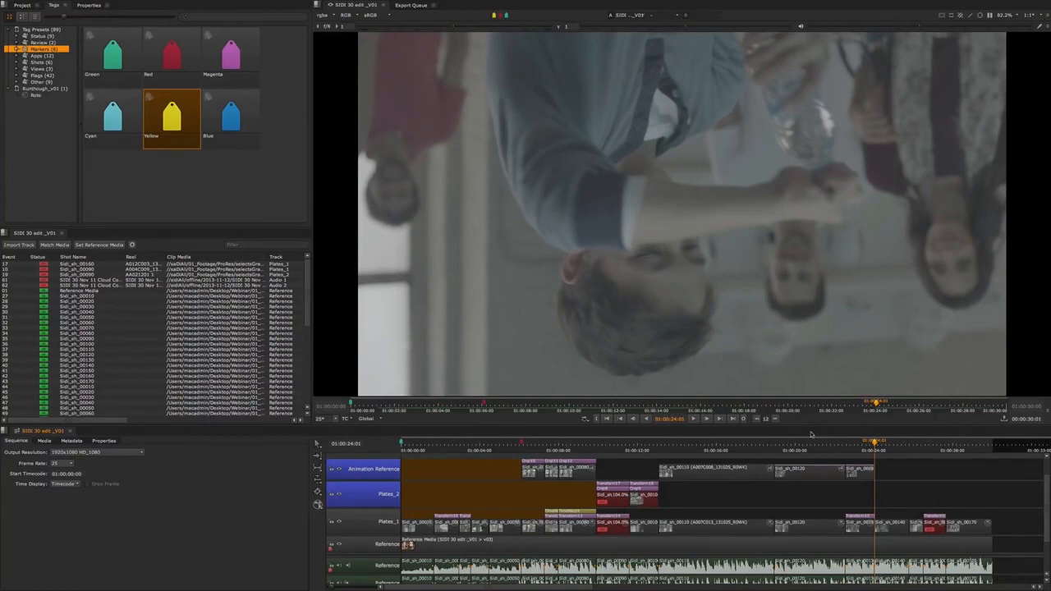
key(super+Up)
key(super+Up)
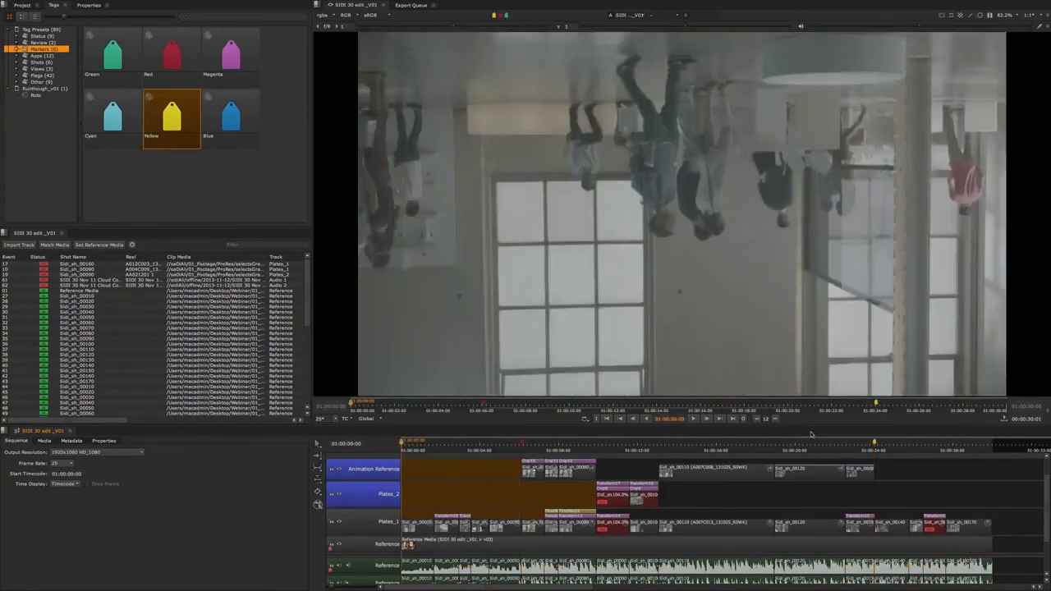
key(super+Down)
key(super+Down)
key(super+Up)
key(super+Up)
key(super+Down)
key(super+Down)
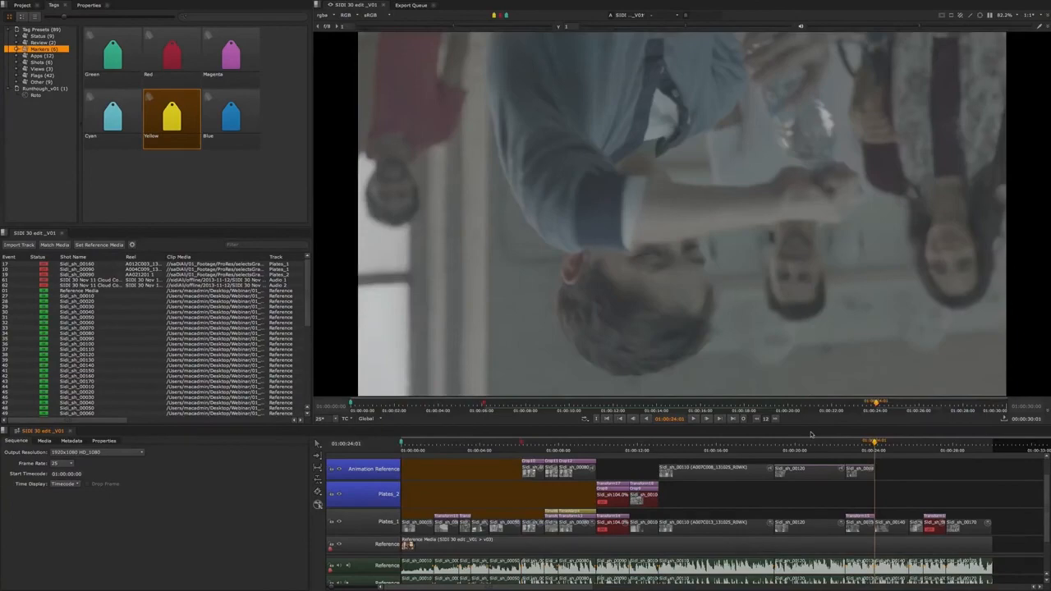